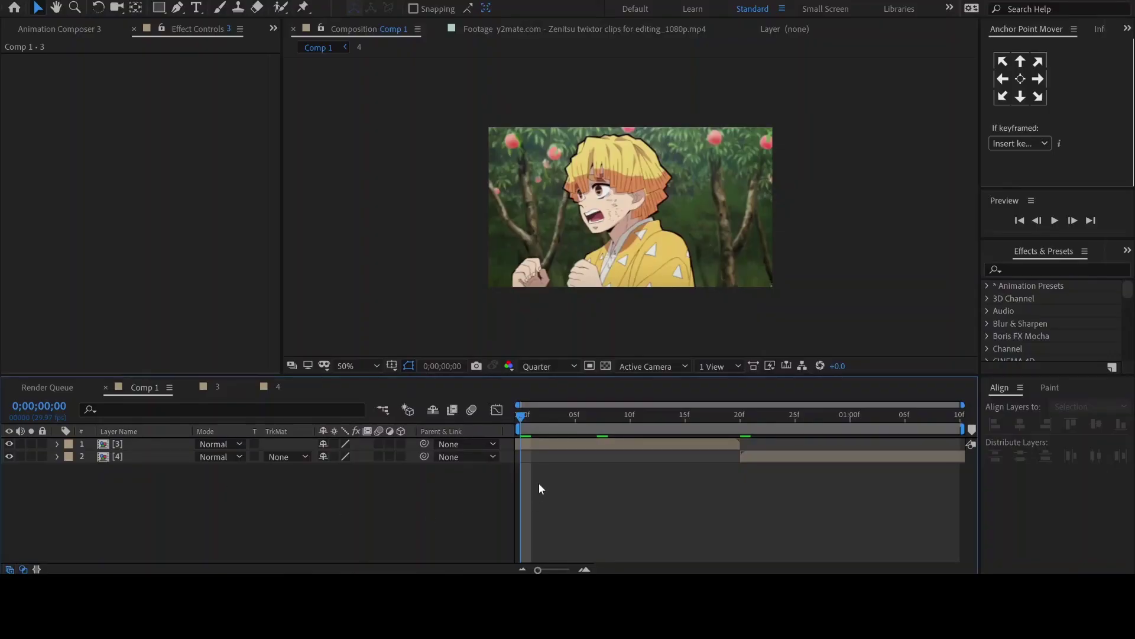
# Duplicate the [3] and [4] clip layers once each with Ctrl+D.
pyautogui.click(554, 446)
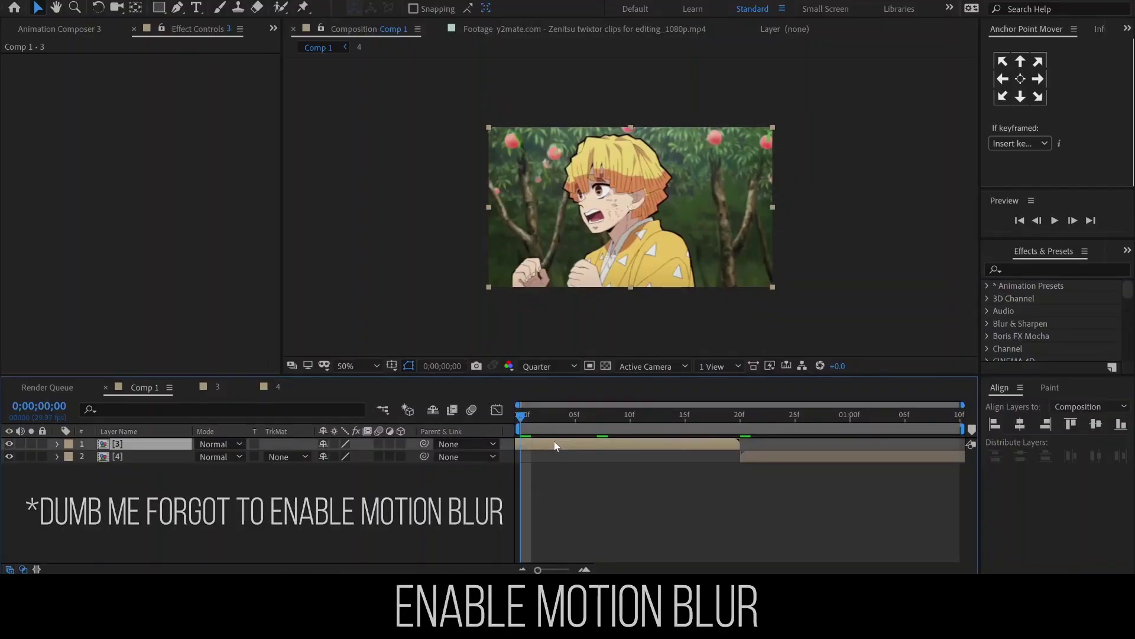
pyautogui.hotkey('ctrl', 'd')
pyautogui.click(771, 469)
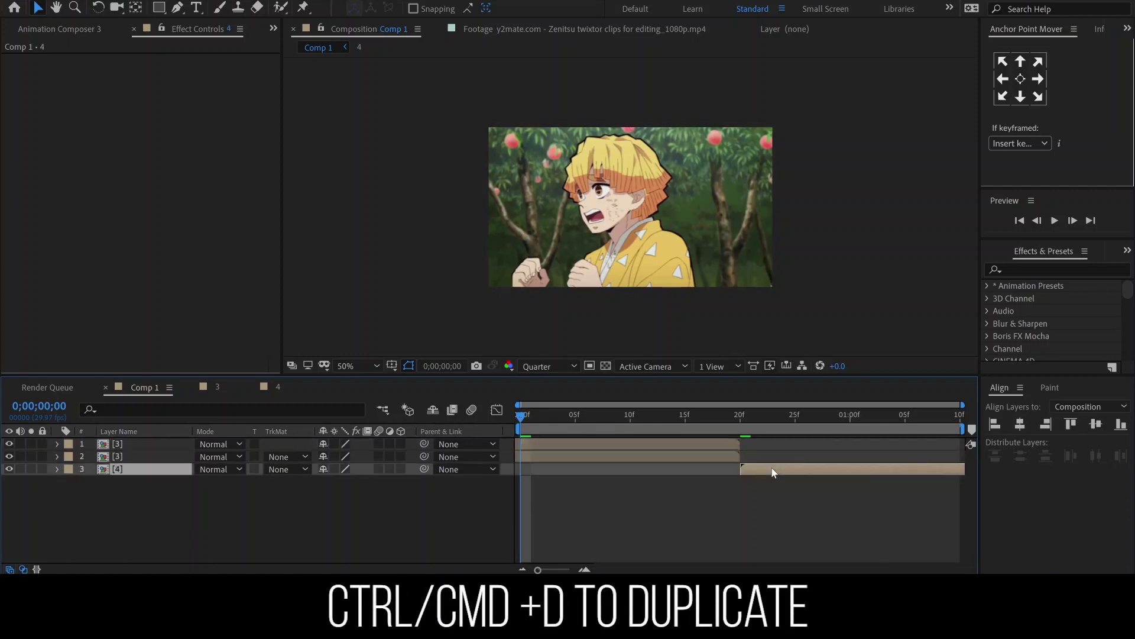
pyautogui.hotkey('ctrl', 'd')
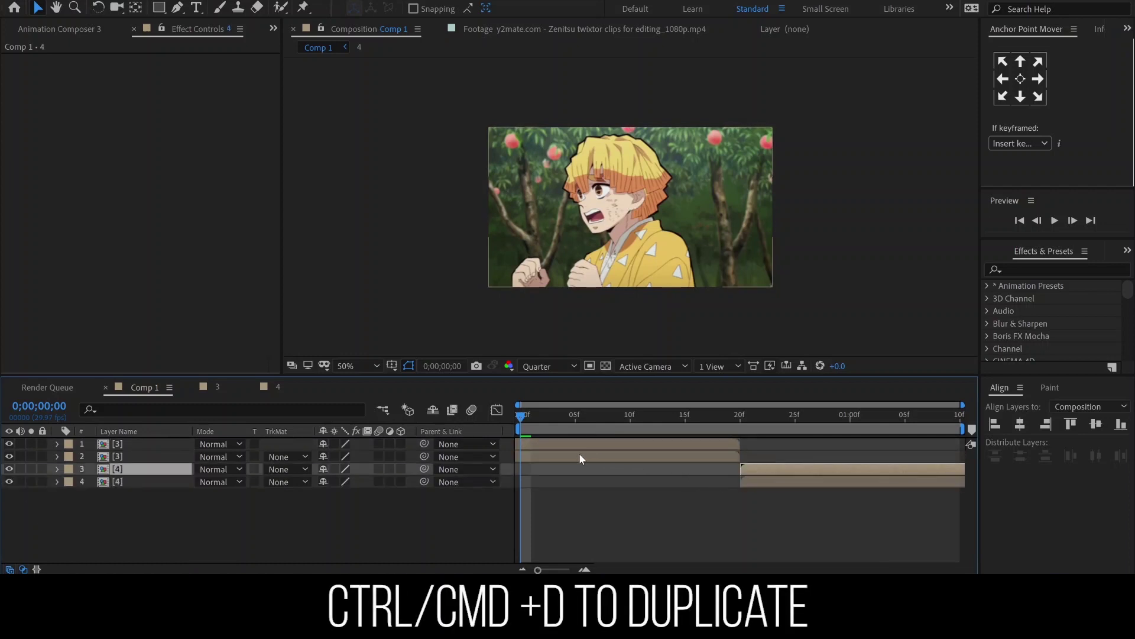
pyautogui.click(579, 453)
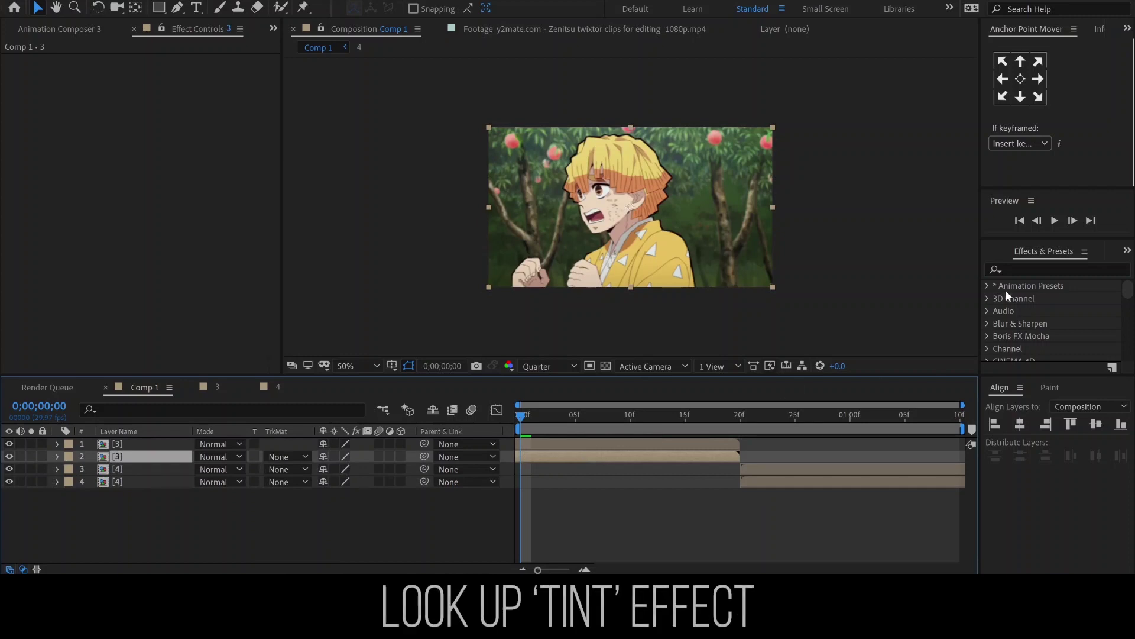
# Apply the Tint effect to the lower copies of clips [3] and [4], keeping the top layer visible.
pyautogui.click(1017, 269)
pyautogui.write('t')
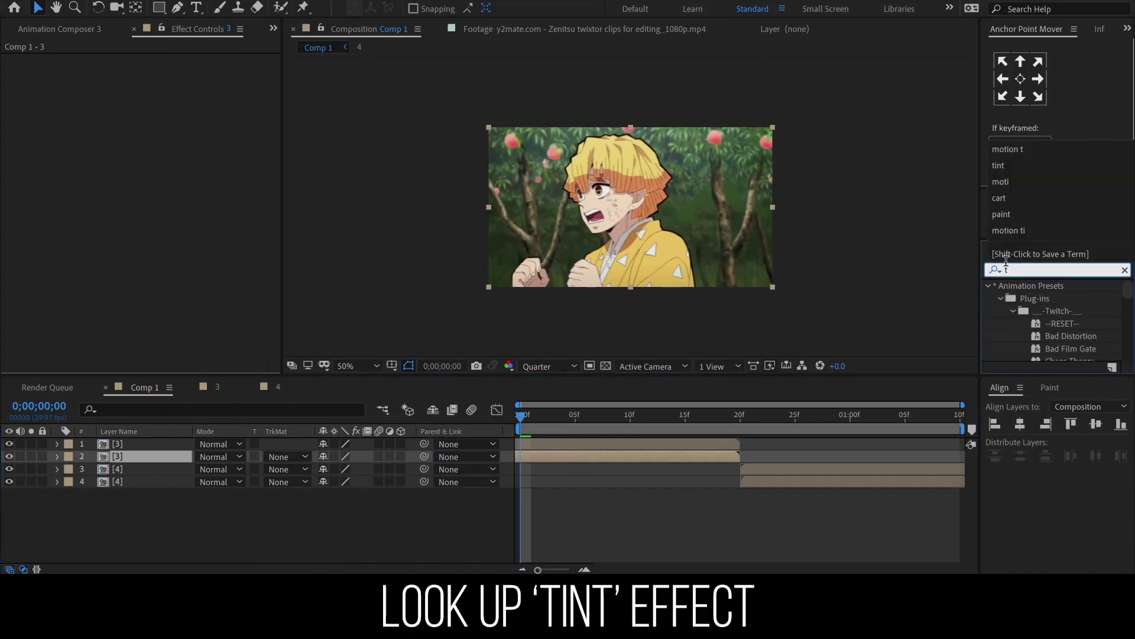
pyautogui.write('int')
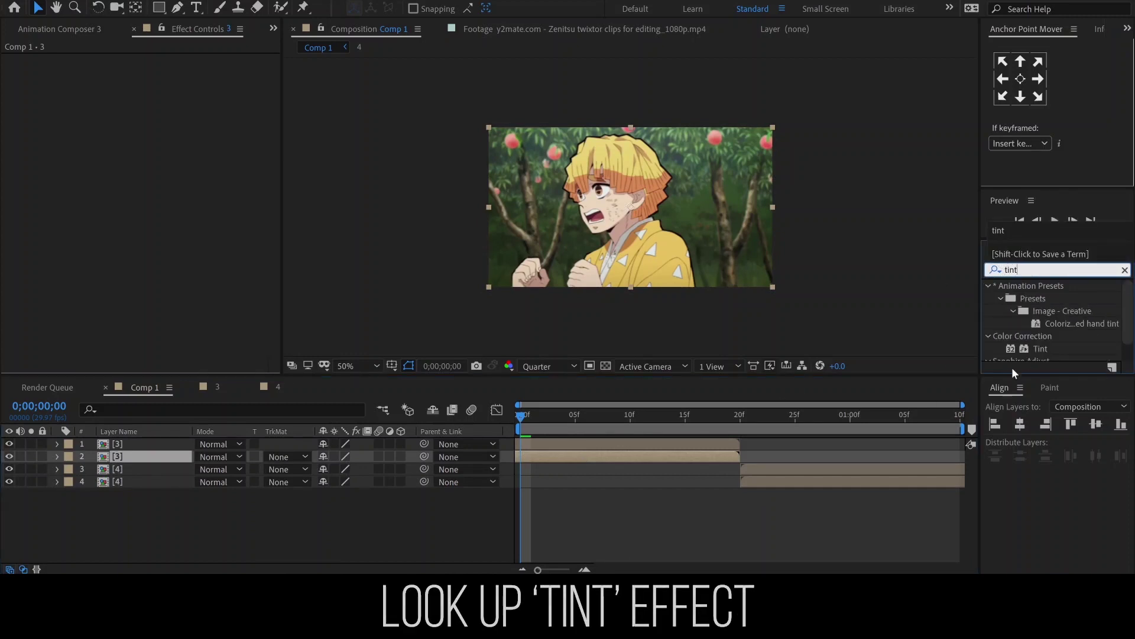
pyautogui.moveTo(1041, 349); pyautogui.dragTo(740, 459)
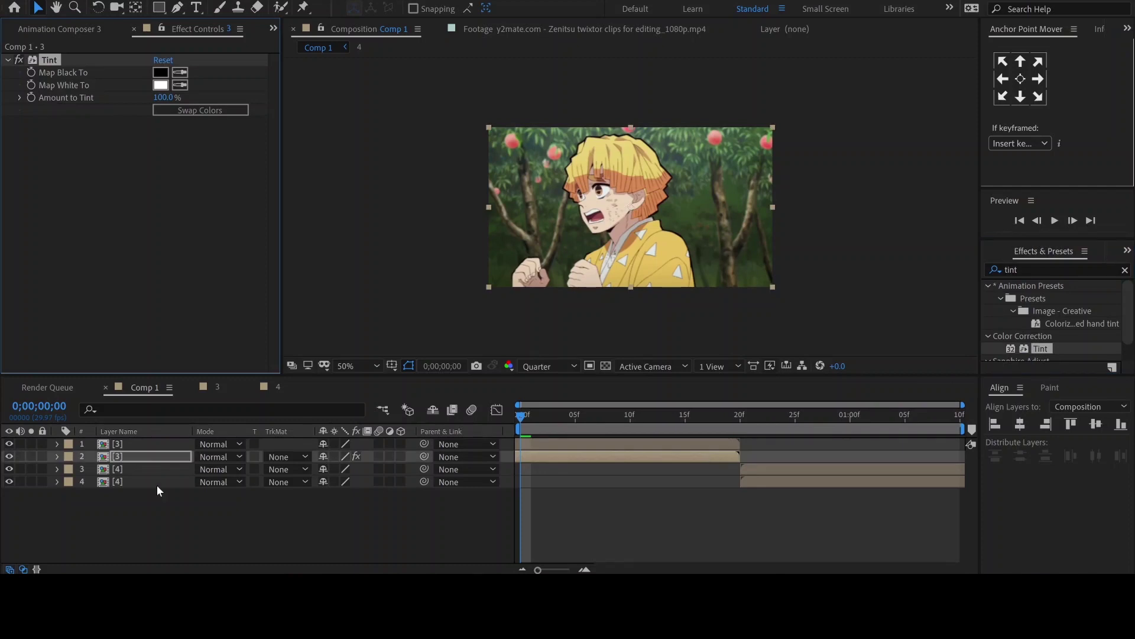
pyautogui.click(9, 444)
pyautogui.click(749, 481)
pyautogui.moveTo(1043, 349); pyautogui.dragTo(914, 482)
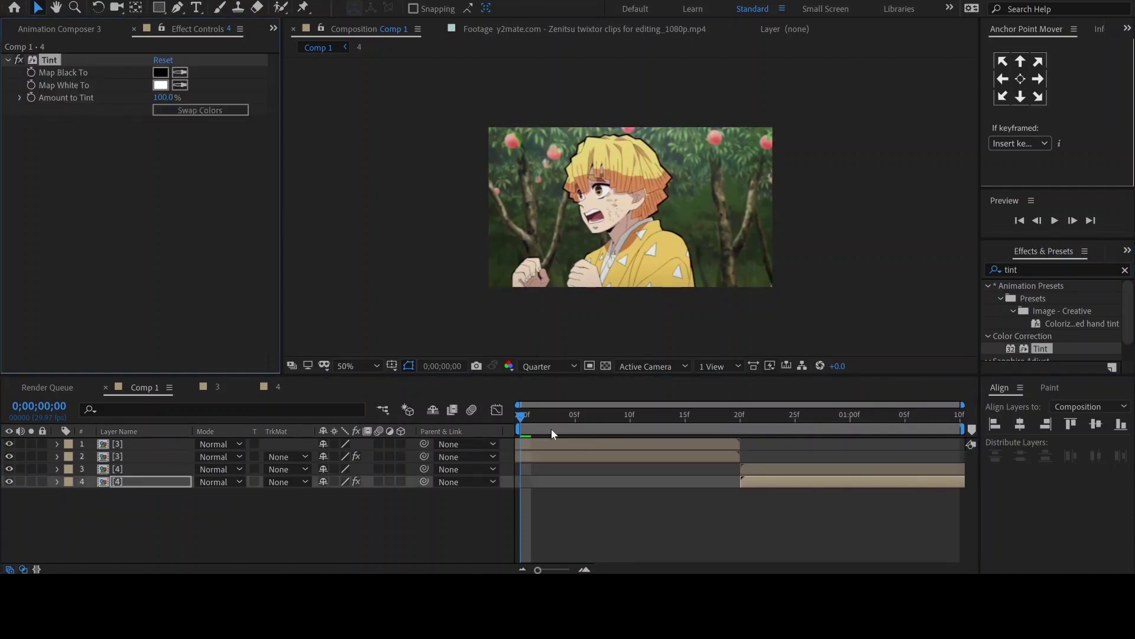
pyautogui.click(551, 444)
# Search 'wipe circ' in Effects & Presets and apply S_WipeCircle to the top [3] layer.
pyautogui.doubleClick(1054, 271)
pyautogui.write('wi')
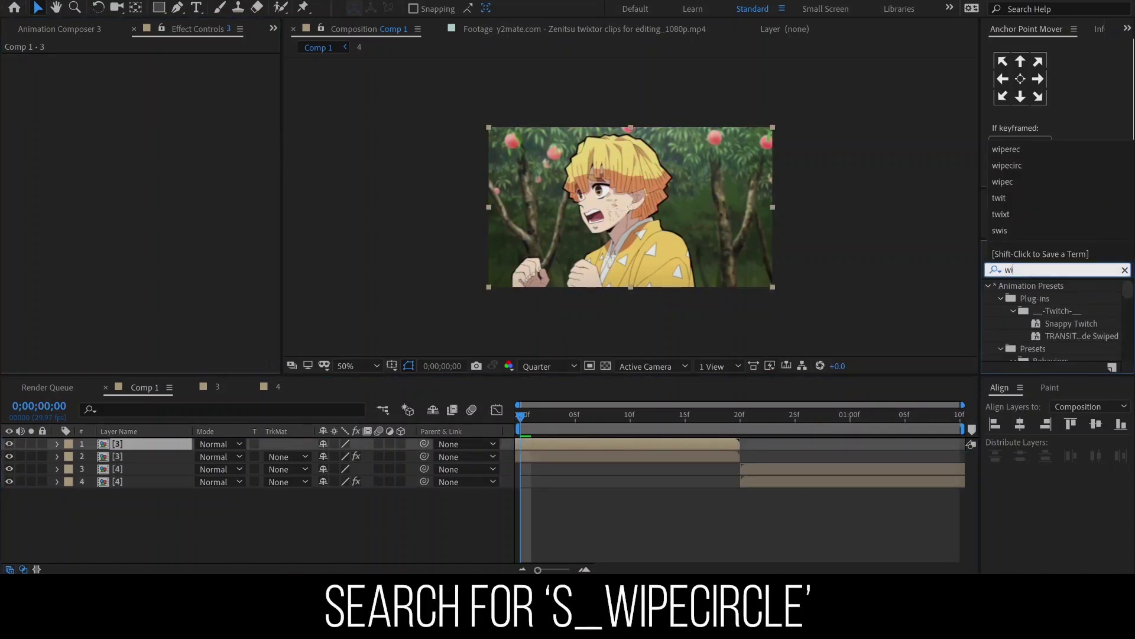
pyautogui.write('pw cir')
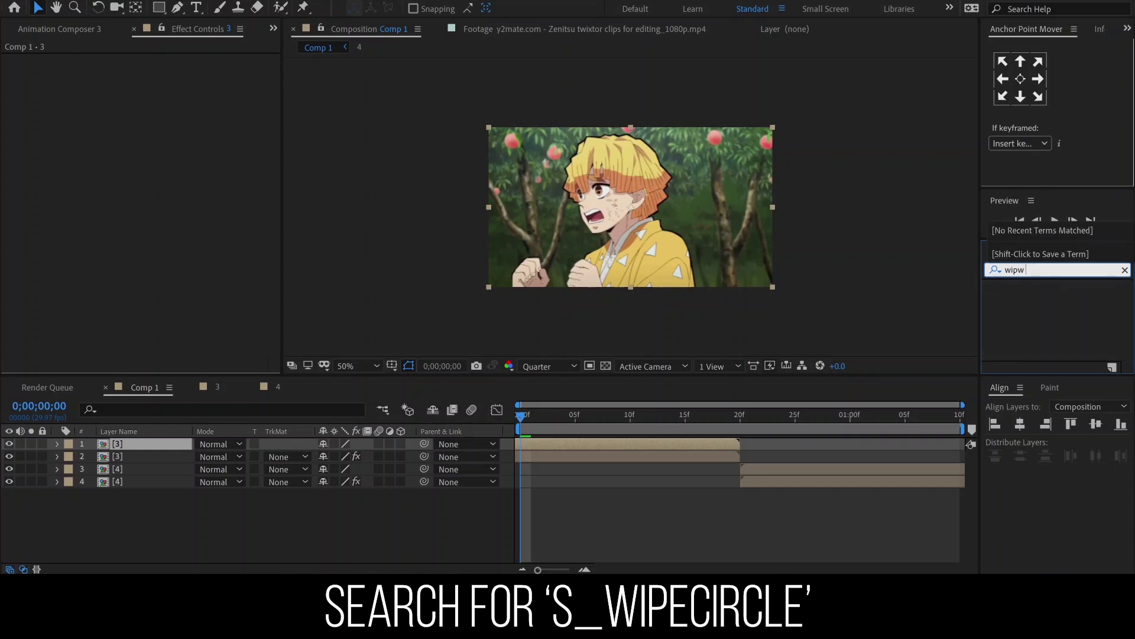
pyautogui.press('BackSpace')
pyautogui.press('BackSpace')
pyautogui.press('BackSpace')
pyautogui.write('ec')
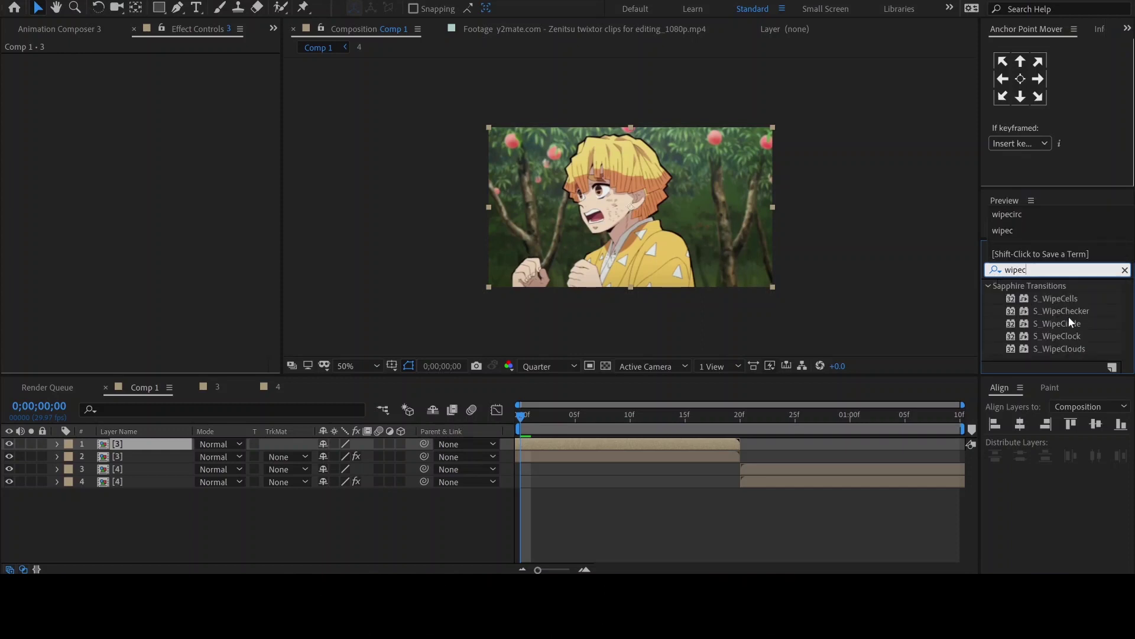
pyautogui.doubleClick(1053, 324)
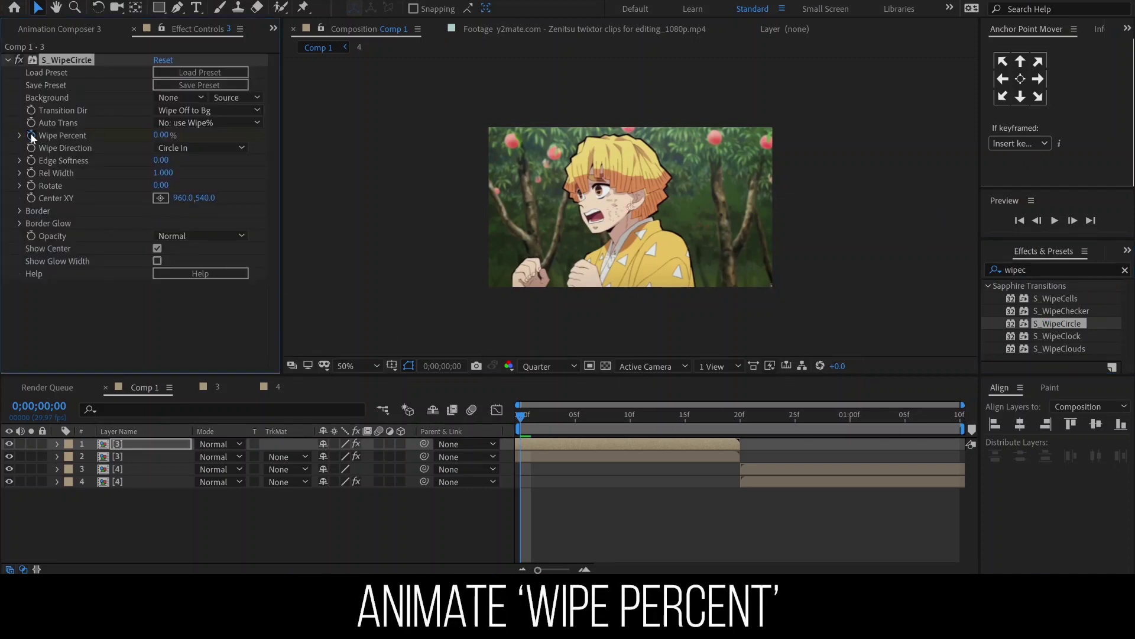
# Keyframe Wipe Percent from 0% to 55% at frame 10 with an eased, fast-start curve.
pyautogui.press('u')
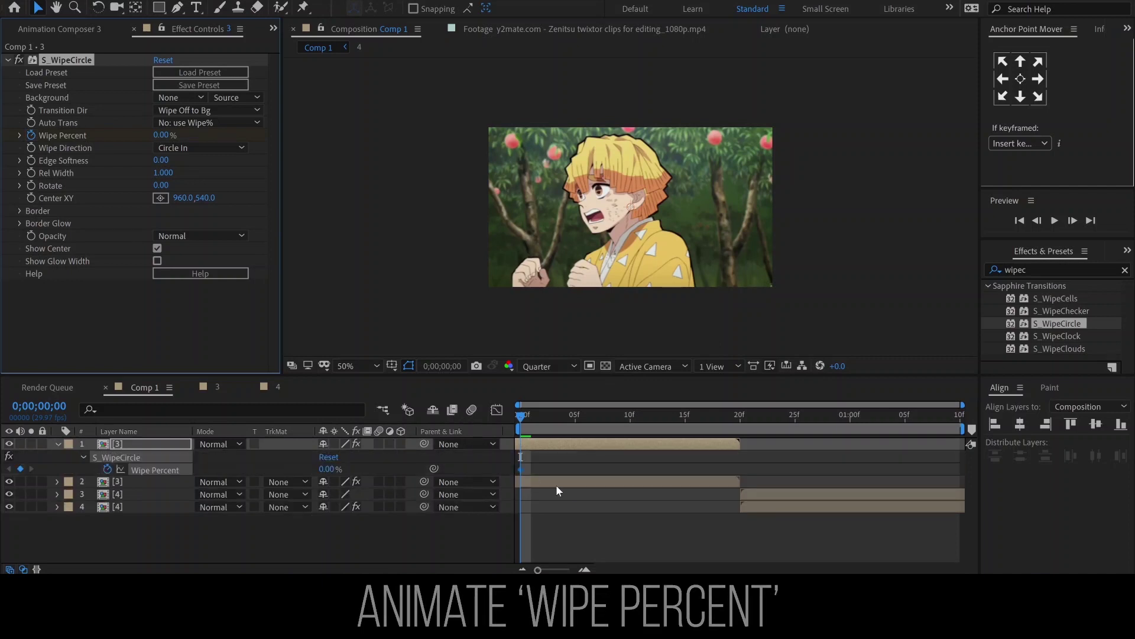
pyautogui.click(630, 414)
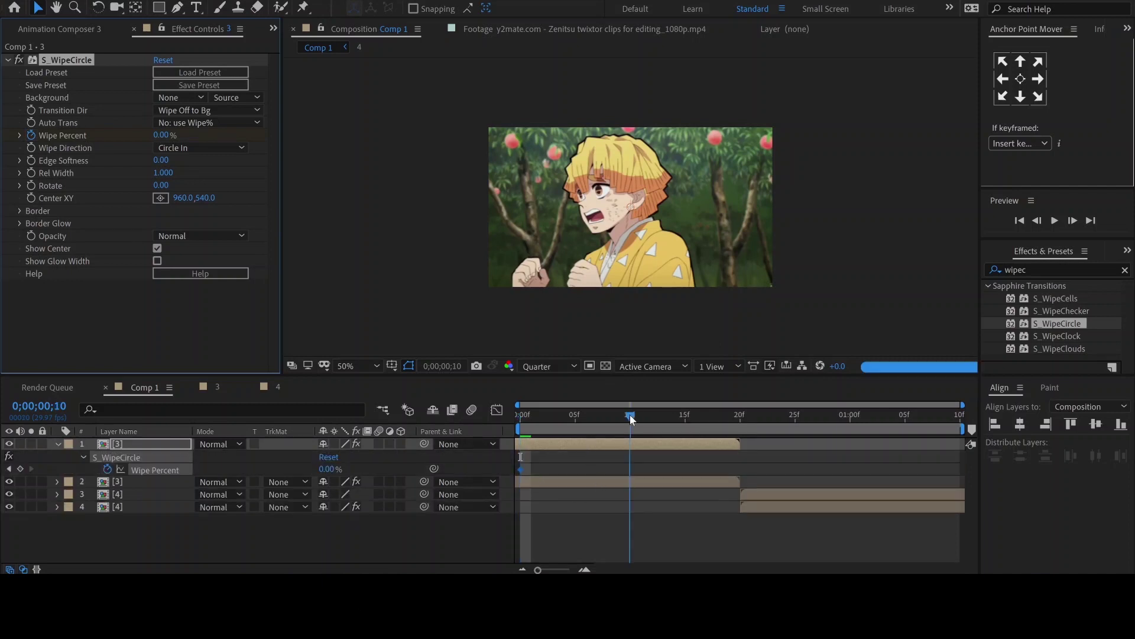
pyautogui.click(162, 136)
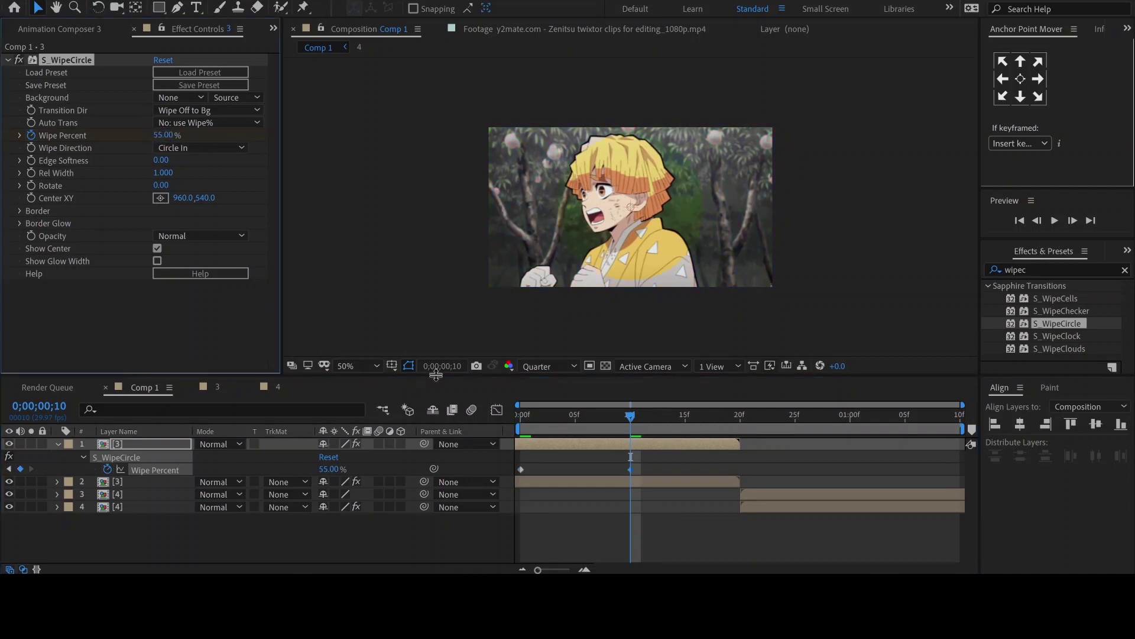
pyautogui.click(497, 410)
pyautogui.moveTo(511, 438); pyautogui.dragTo(735, 535)
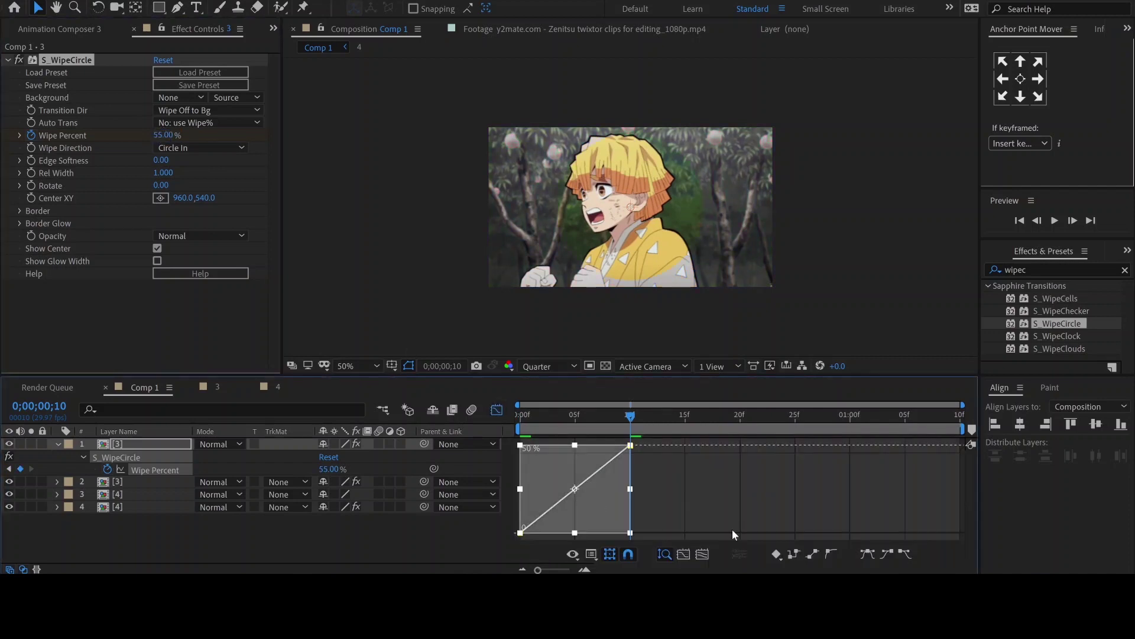
pyautogui.press('F9')
pyautogui.moveTo(555, 534); pyautogui.dragTo(535, 461)
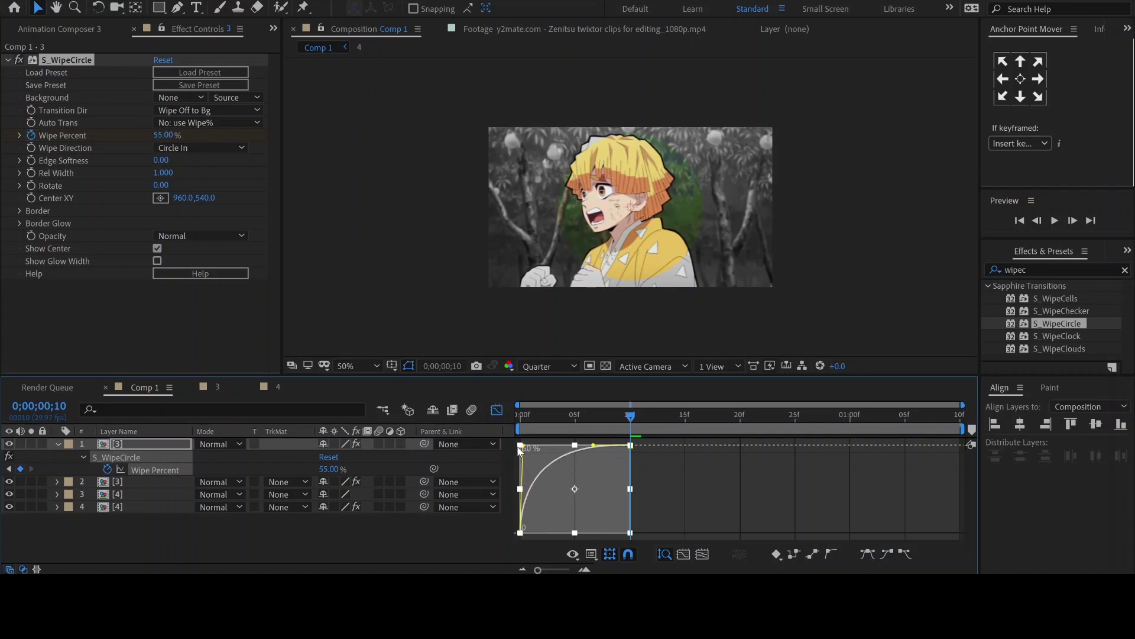
pyautogui.click(496, 411)
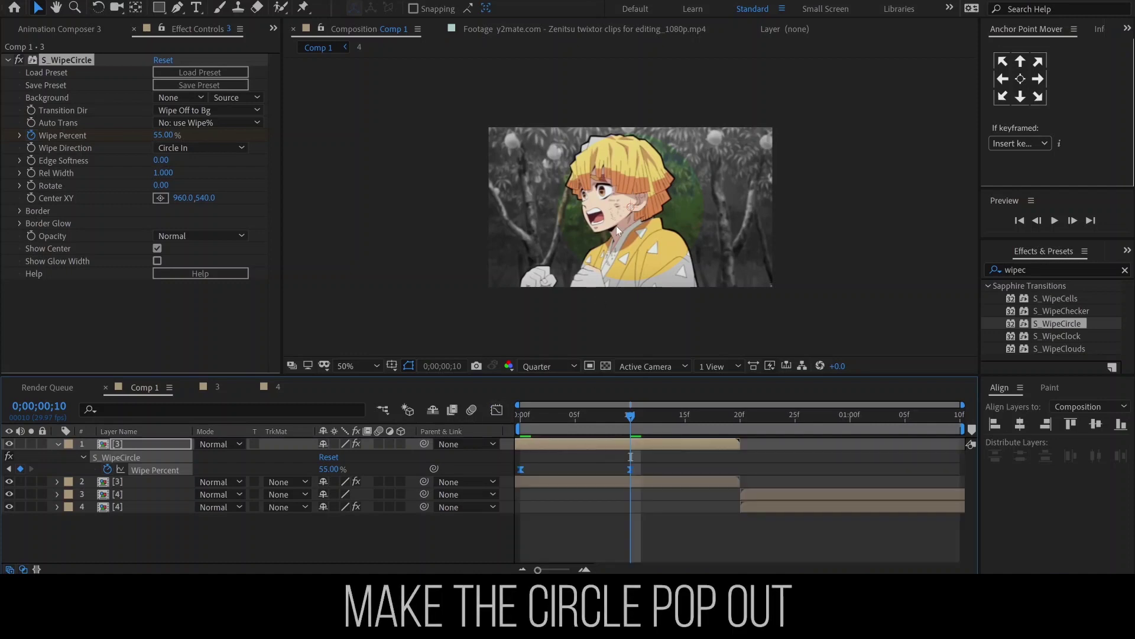
pyautogui.click(604, 442)
# Duplicate the wiped [3] layer, then give layer 2 Scale 105% and Opacity 50%.
pyautogui.hotkey('ctrl', 'd')
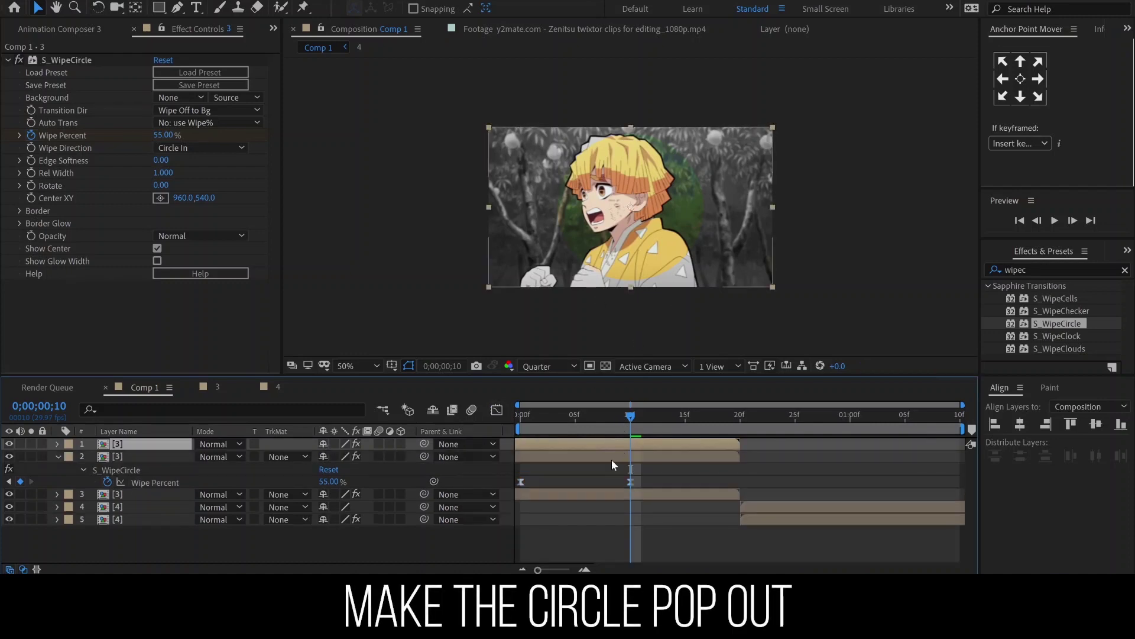
pyautogui.click(602, 459)
pyautogui.press('s')
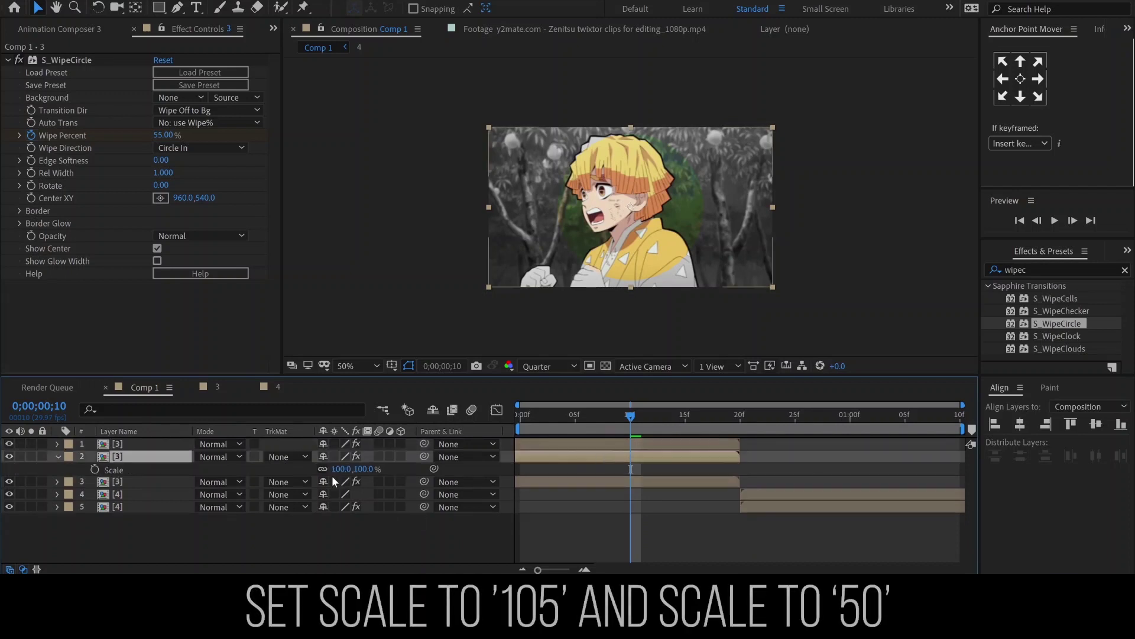
pyautogui.write('105')
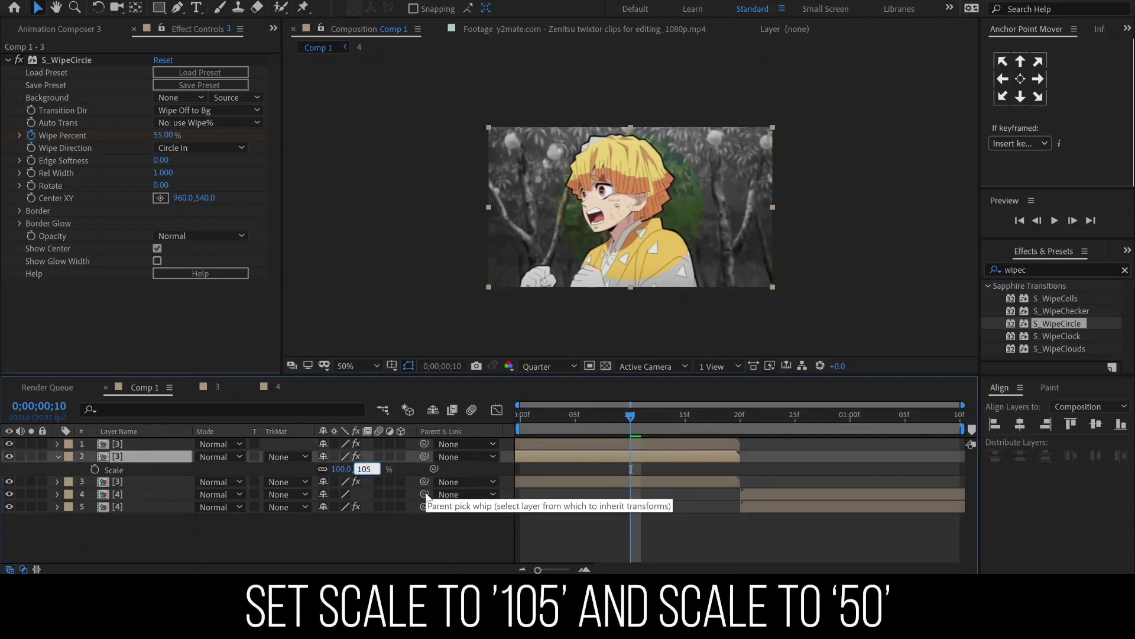
pyautogui.press('Return')
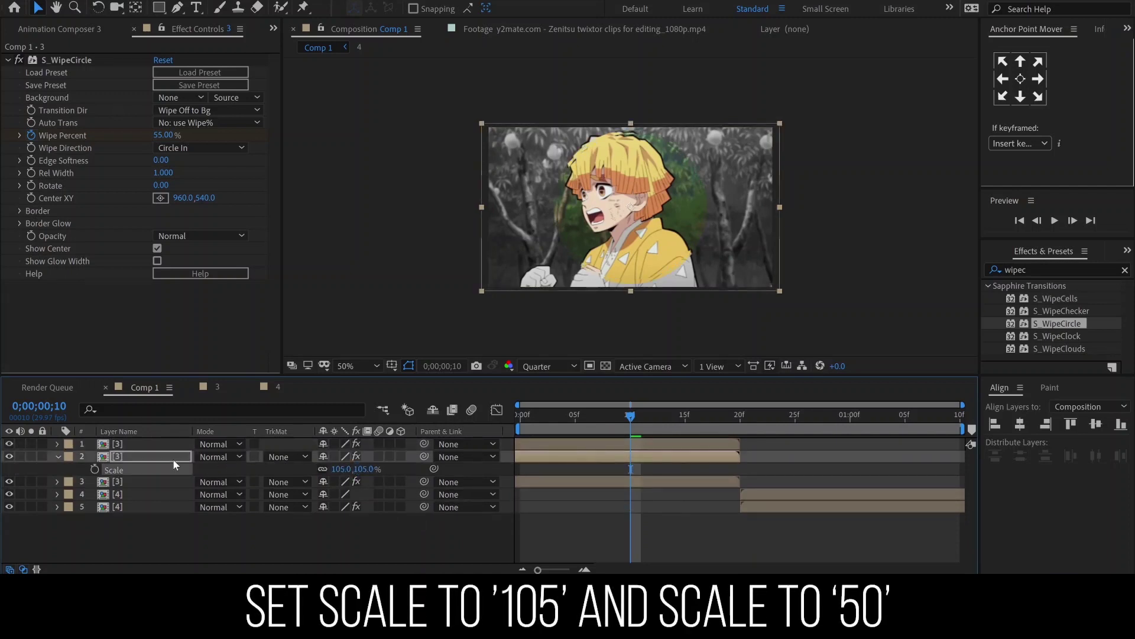
pyautogui.press('t')
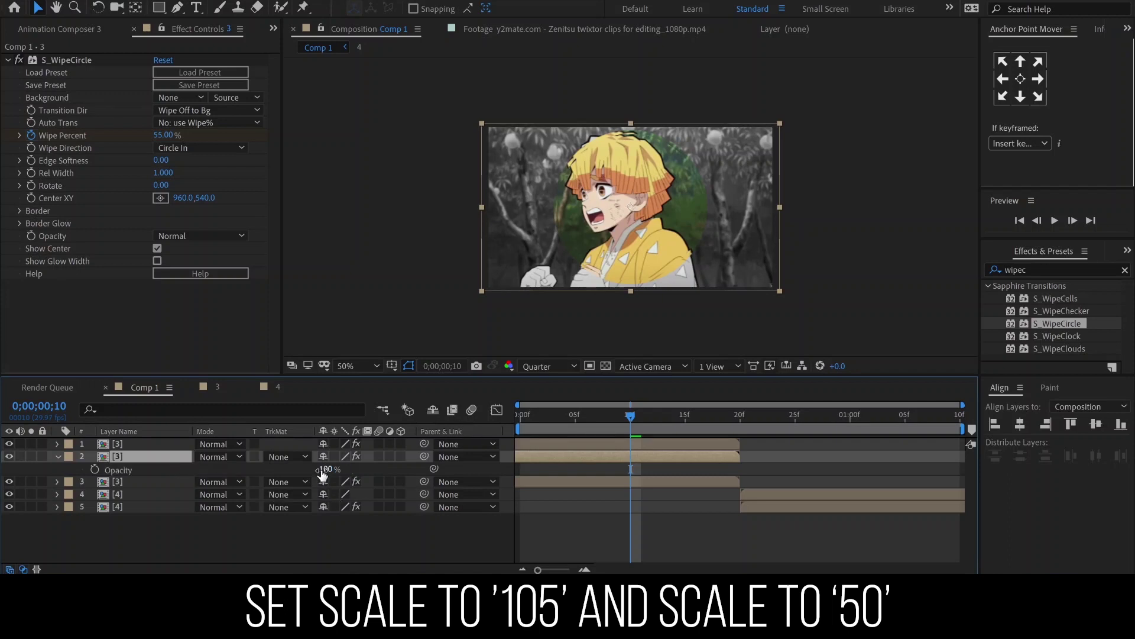
pyautogui.write('50')
pyautogui.press('Return')
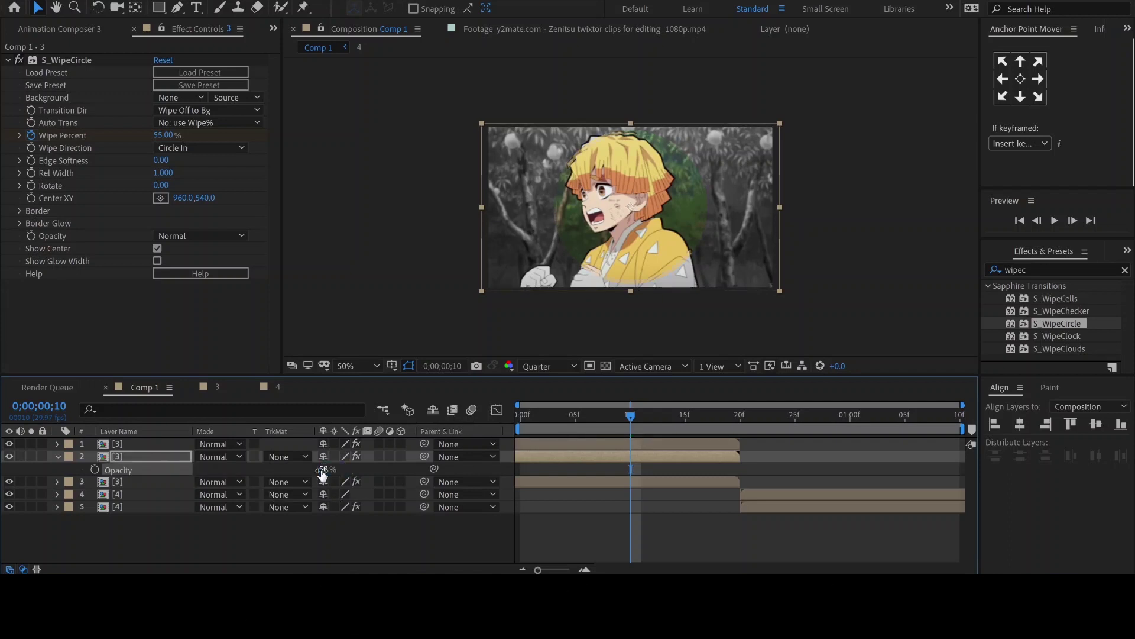
# Add a Drop Shadow with Distance 23 and Size 29 to layer 2, and apply S_WipeCircle to layer 4.
pyautogui.rightClick(535, 457)
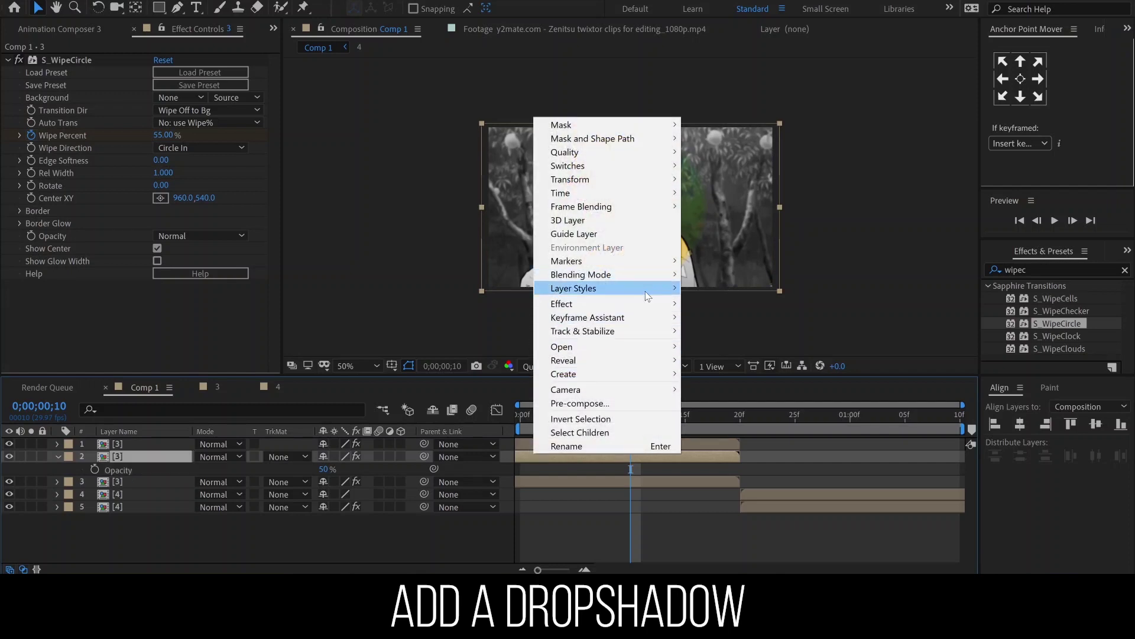
pyautogui.moveTo(658, 292)
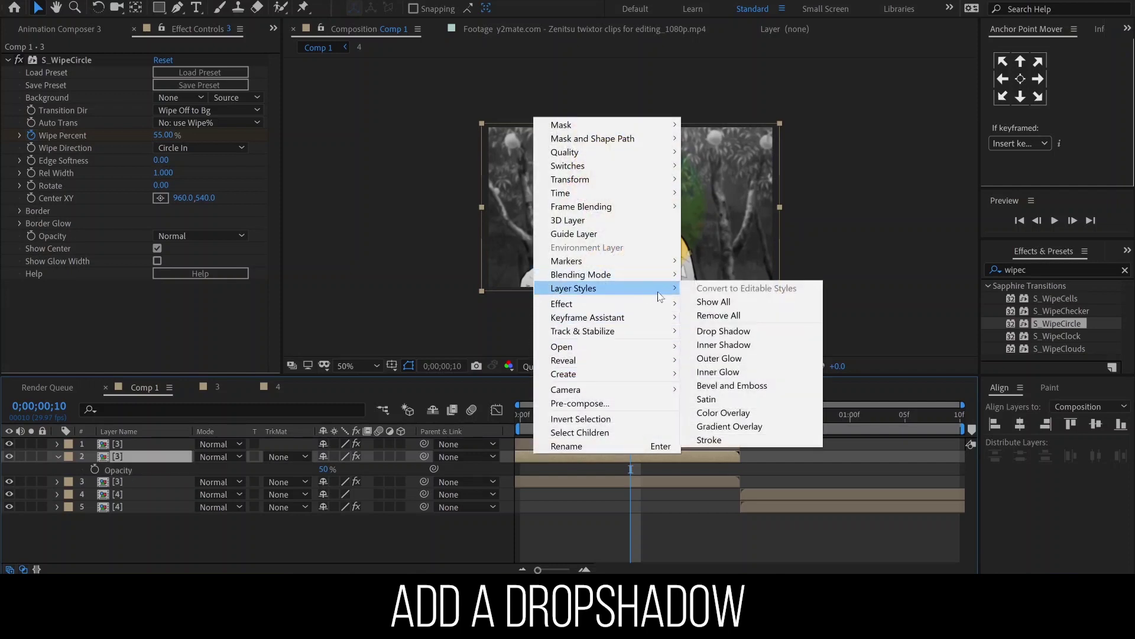
pyautogui.click(723, 331)
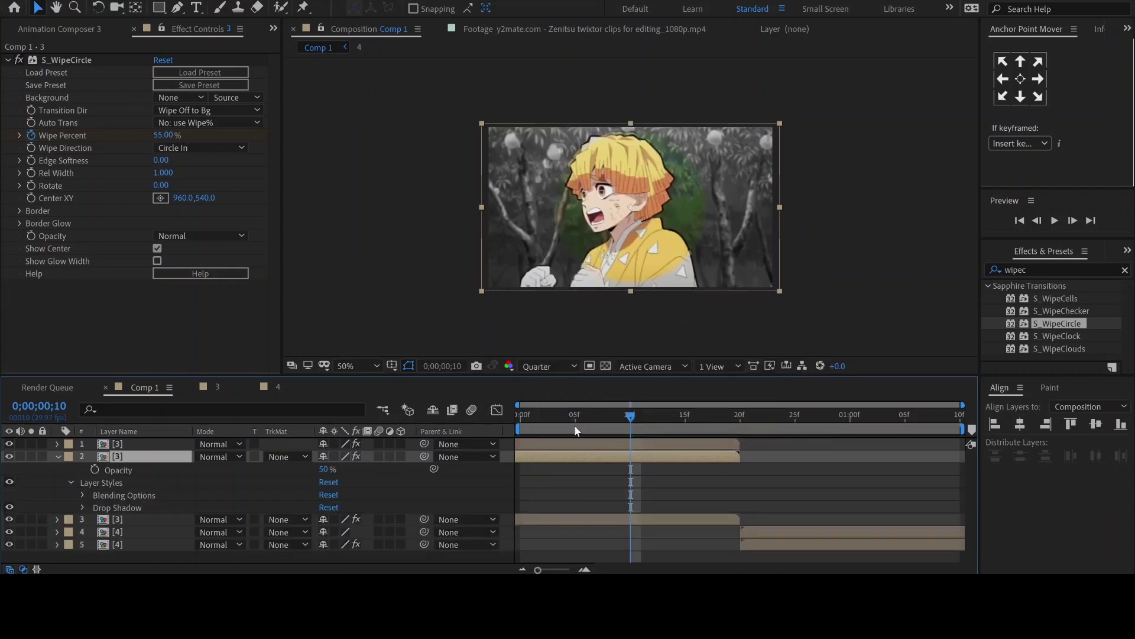
pyautogui.click(83, 506)
pyautogui.scroll(-3, 235, 552)
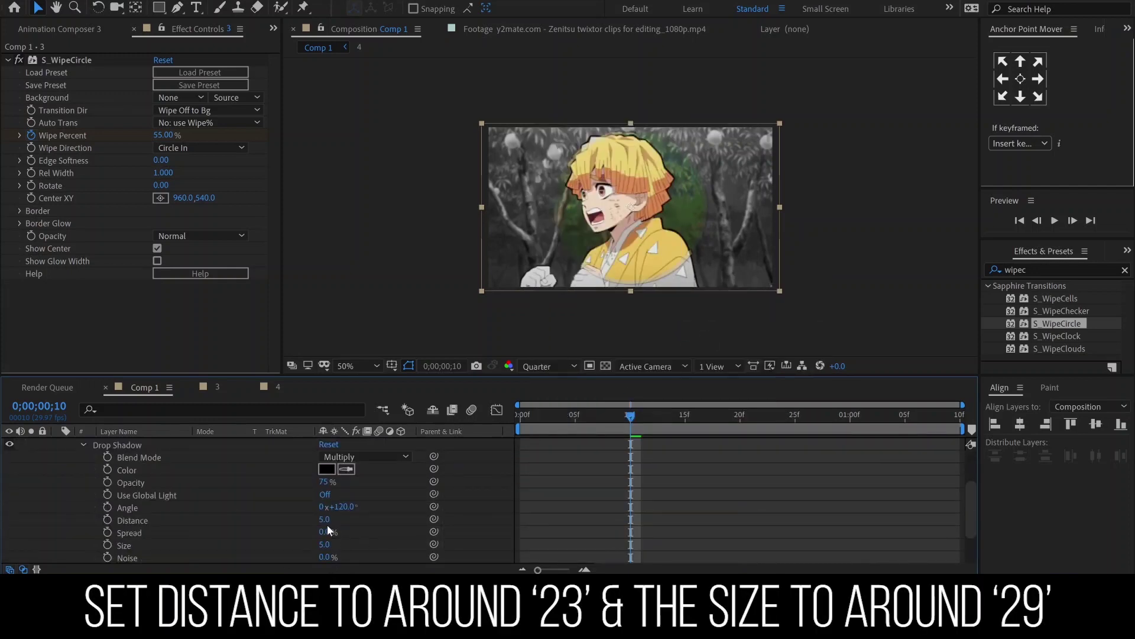
pyautogui.moveTo(324, 519); pyautogui.dragTo(327, 519)
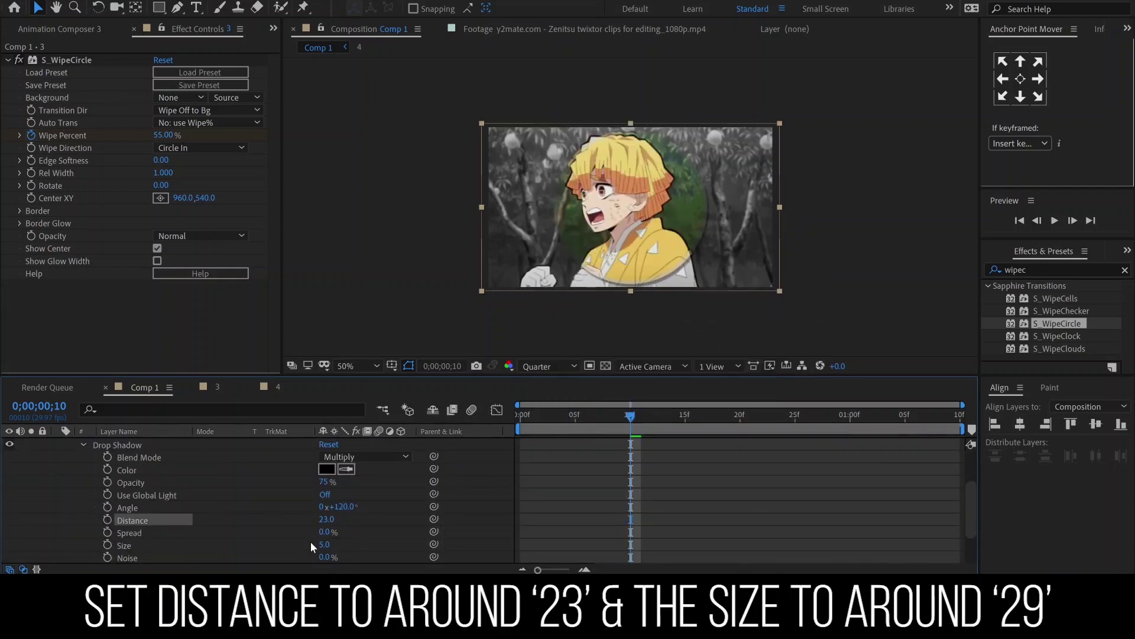
pyautogui.moveTo(324, 544); pyautogui.dragTo(329, 543)
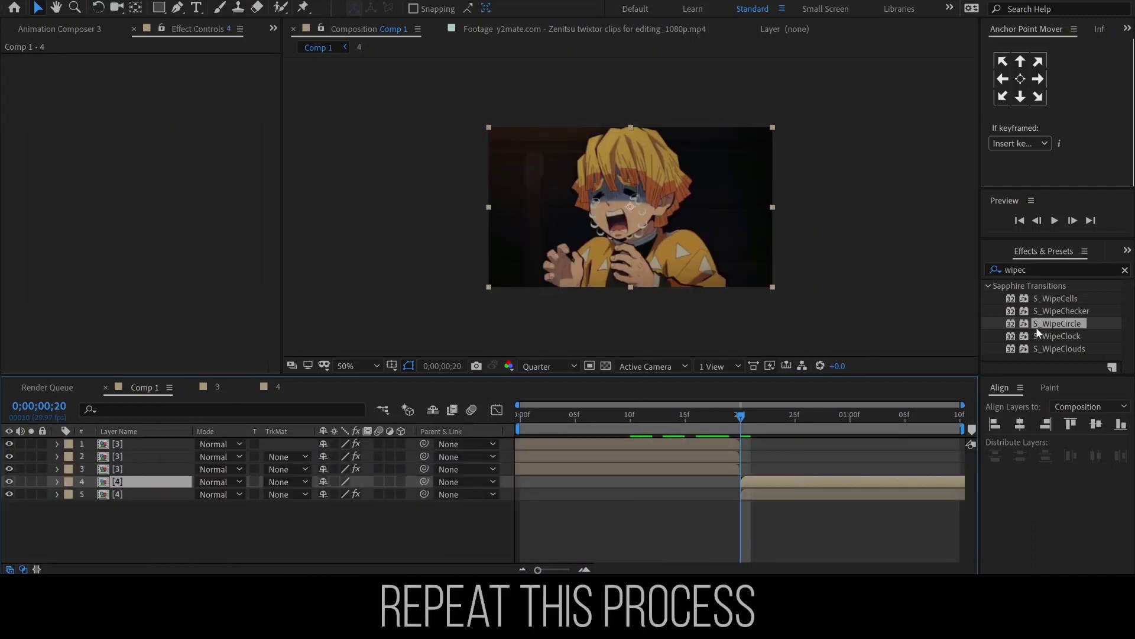
pyautogui.moveTo(1058, 323); pyautogui.dragTo(165, 139)
# Duplicate layer 5 and set the copy's opacity to 50%.
pyautogui.click(765, 490)
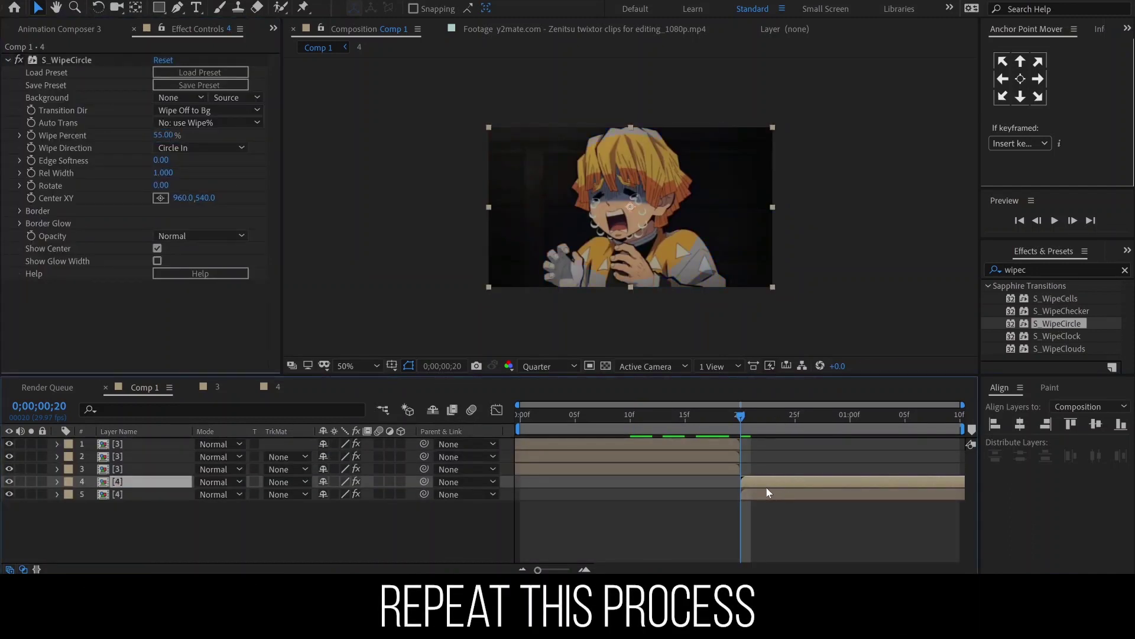
pyautogui.hotkey('ctrl', 'd')
pyautogui.press('t')
pyautogui.click(331, 506)
pyautogui.write('50')
pyautogui.press('Return')
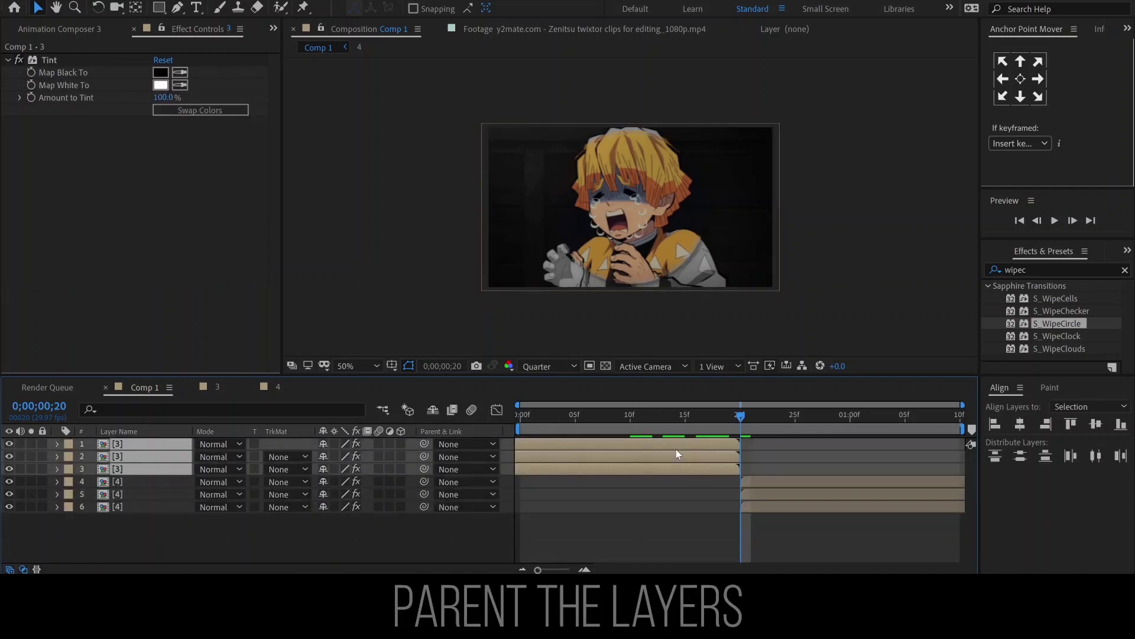
# Parent layer 2 to layer 1 using the pick whip.
pyautogui.click(654, 480)
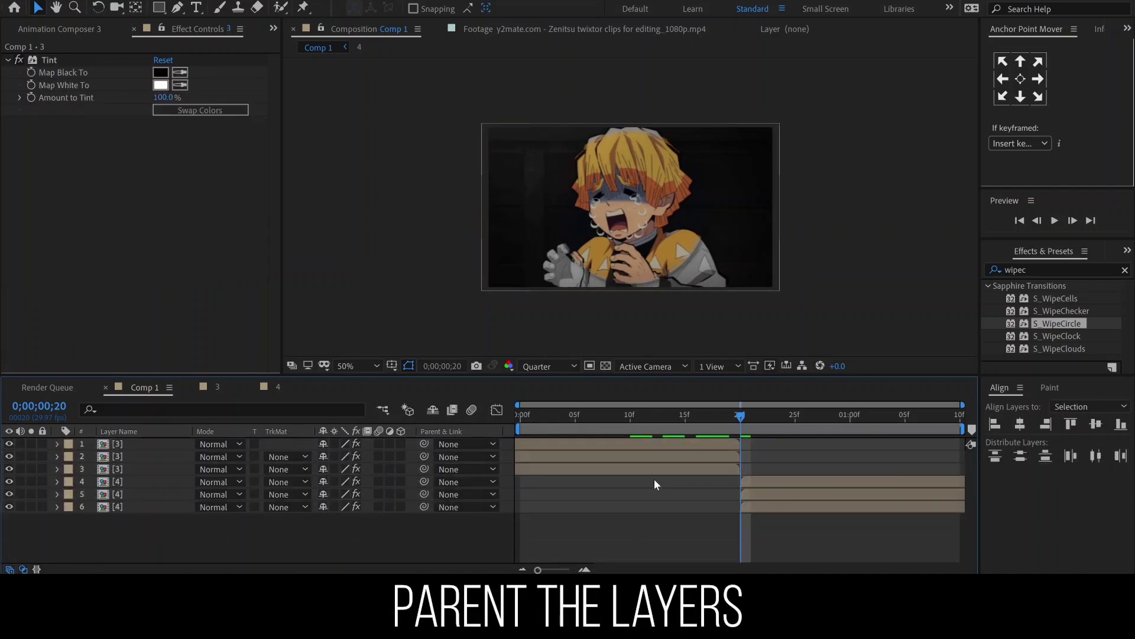
pyautogui.click(573, 456)
pyautogui.moveTo(426, 456); pyautogui.dragTo(417, 446)
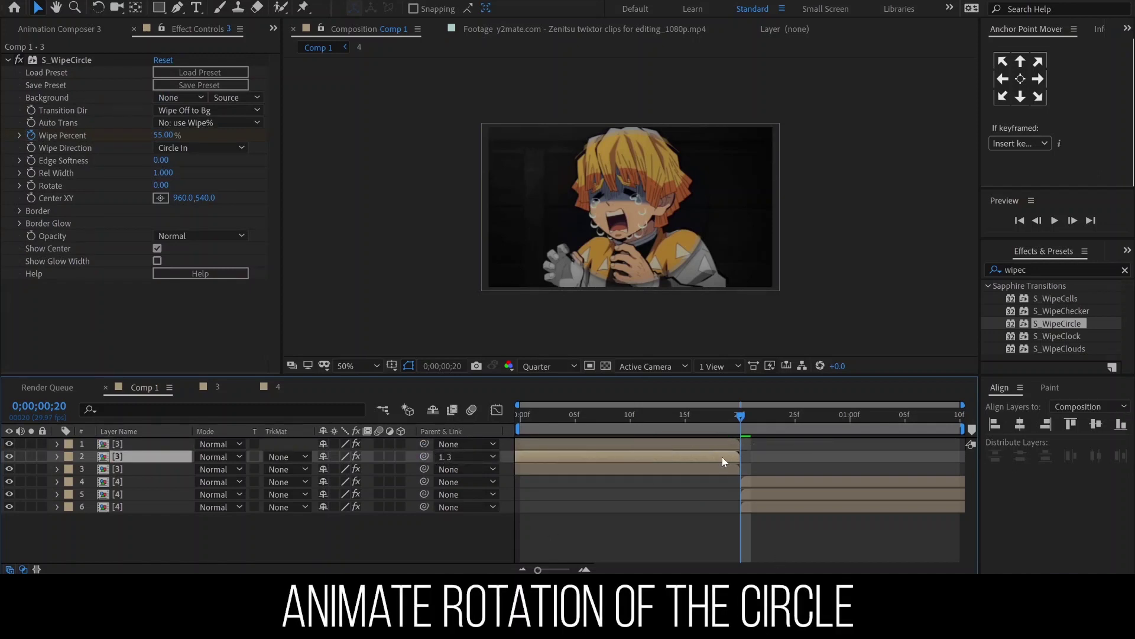
pyautogui.click(718, 438)
# Keyframe layer 1's rotation from 0° at 10f to 40° at 20f.
pyautogui.press('r')
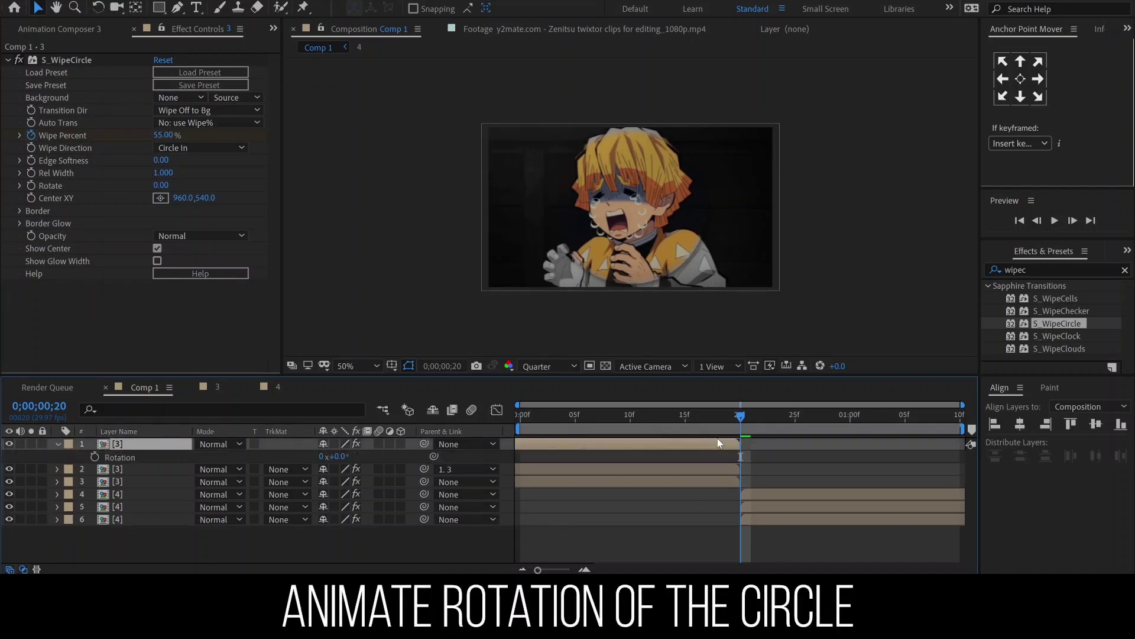
pyautogui.click(94, 457)
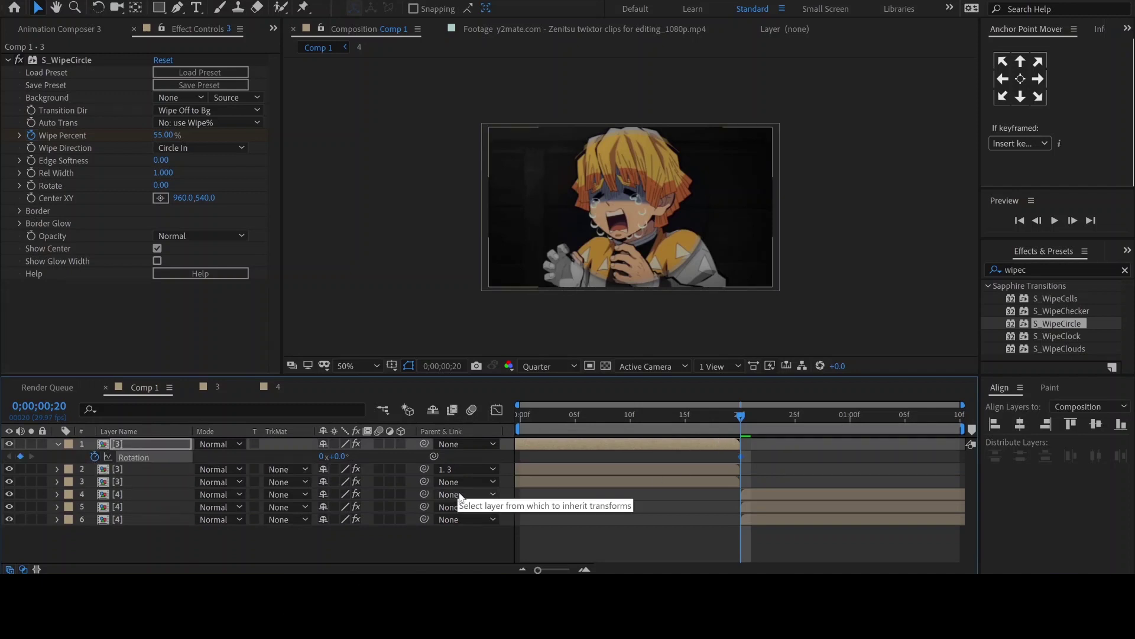
pyautogui.click(629, 417)
pyautogui.click(20, 456)
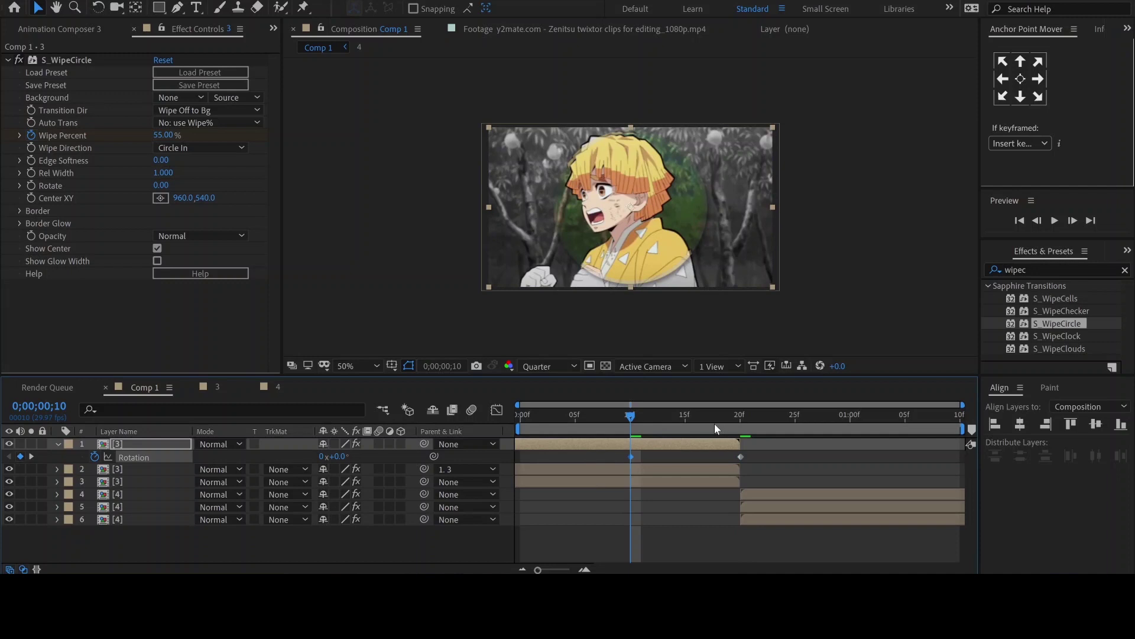
pyautogui.click(739, 422)
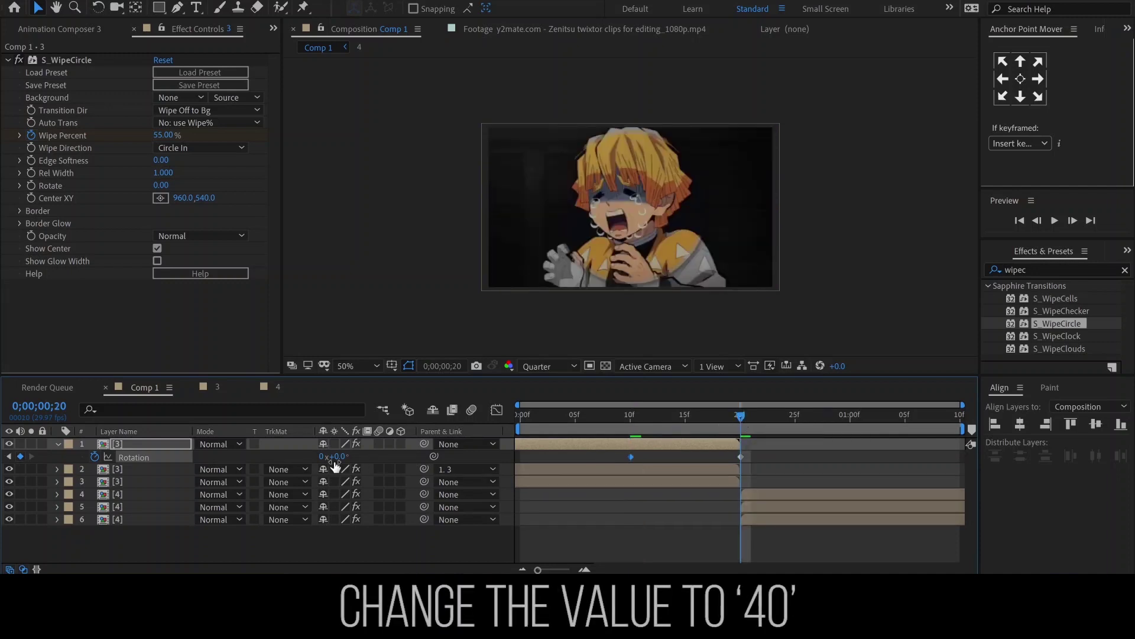
pyautogui.write('40')
pyautogui.press('Return')
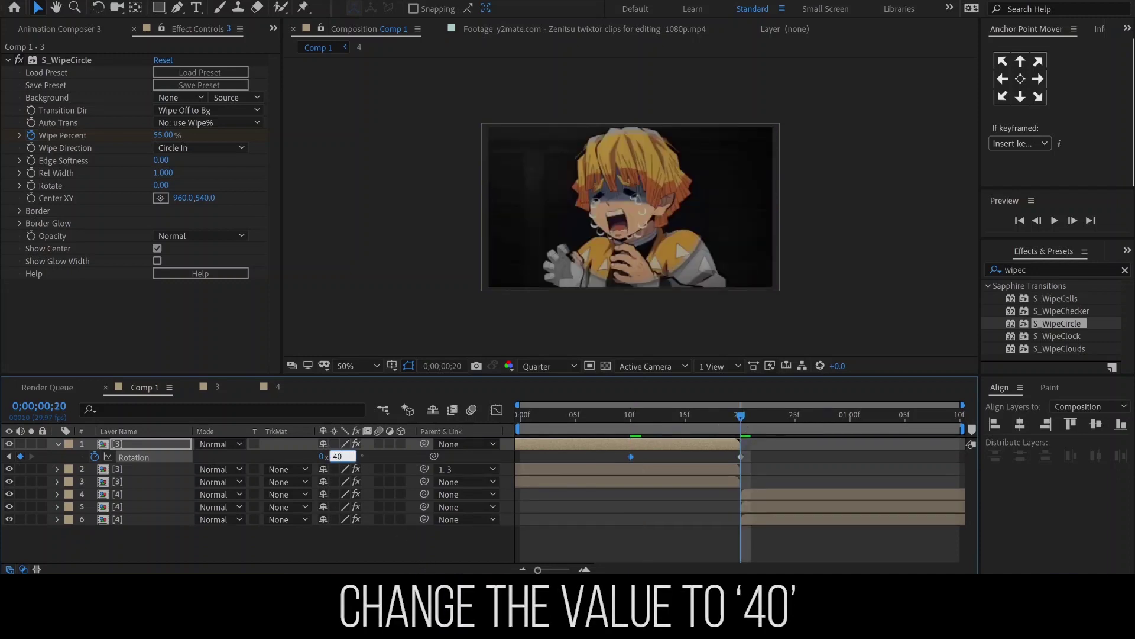
# Keyframe tinted layer 3's rotation from 0° at 10f to -40° at 20f.
pyautogui.click(710, 482)
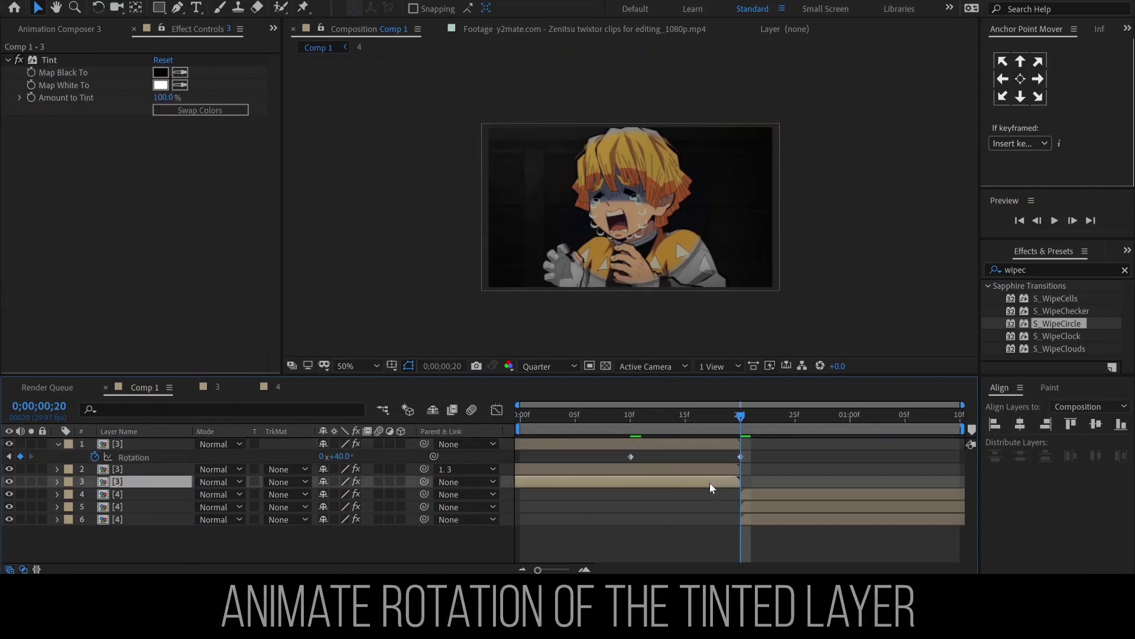
pyautogui.press('r')
pyautogui.click(91, 495)
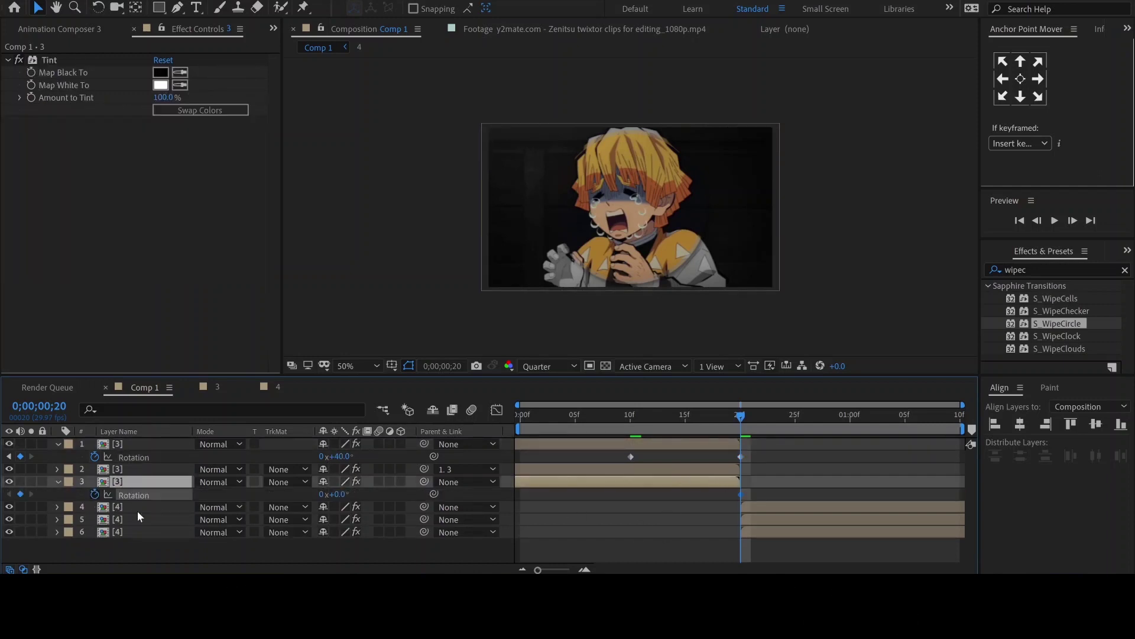
pyautogui.moveTo(738, 497); pyautogui.dragTo(629, 495)
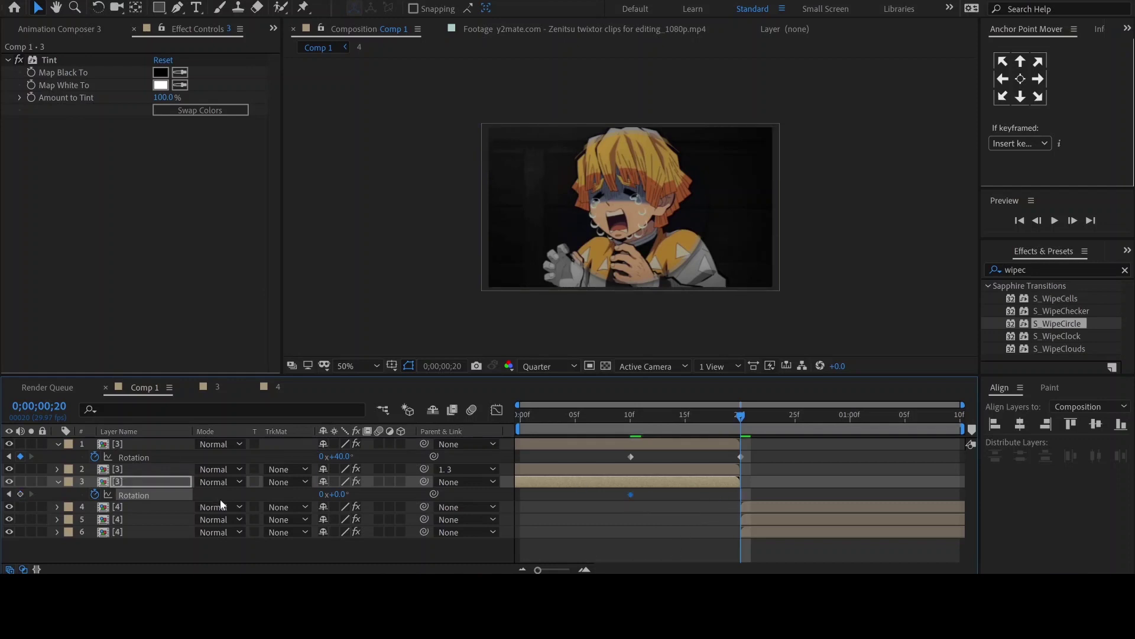
pyautogui.click(336, 494)
pyautogui.write('-40')
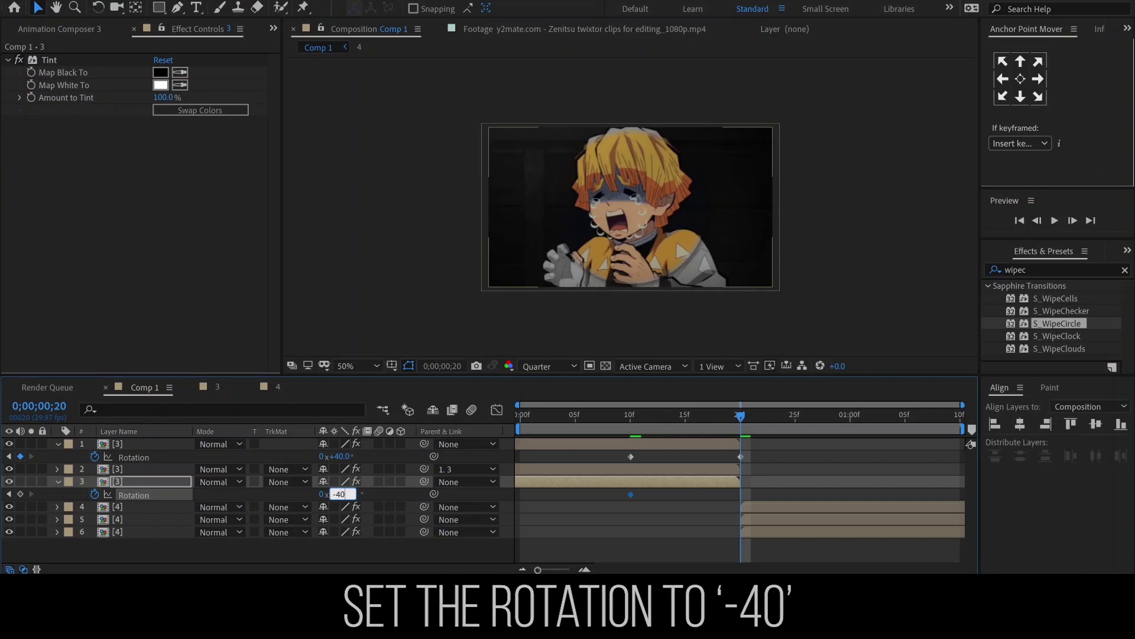
pyautogui.press('Return')
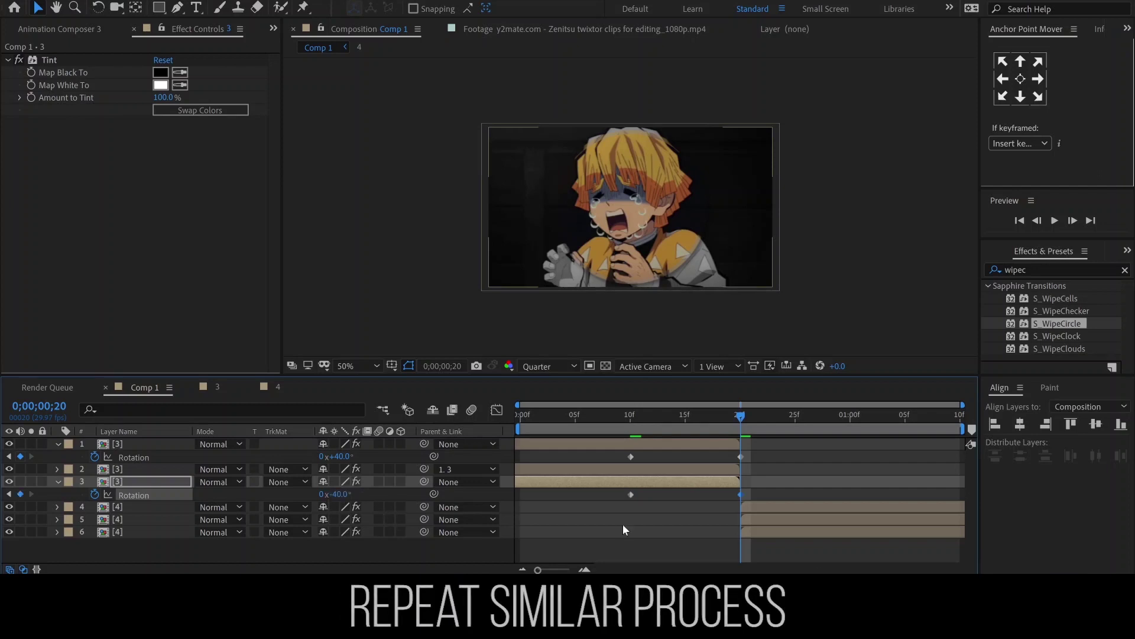
# Keyframe layer 4's rotation from -40° at 20f to 0° at about 1 second.
pyautogui.click(746, 506)
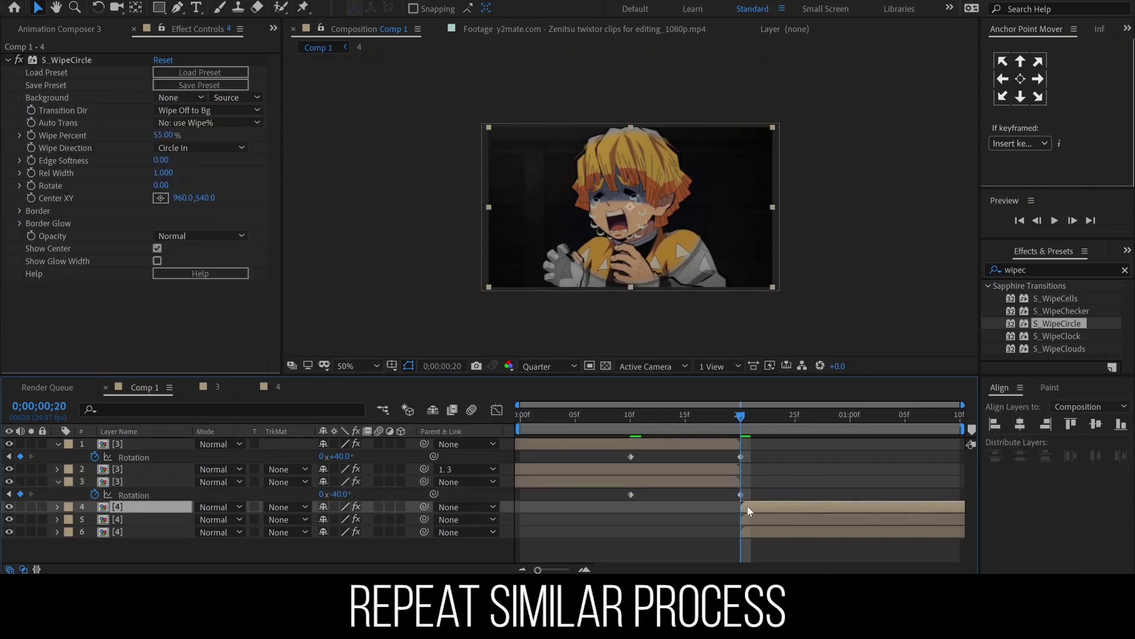
pyautogui.press('r')
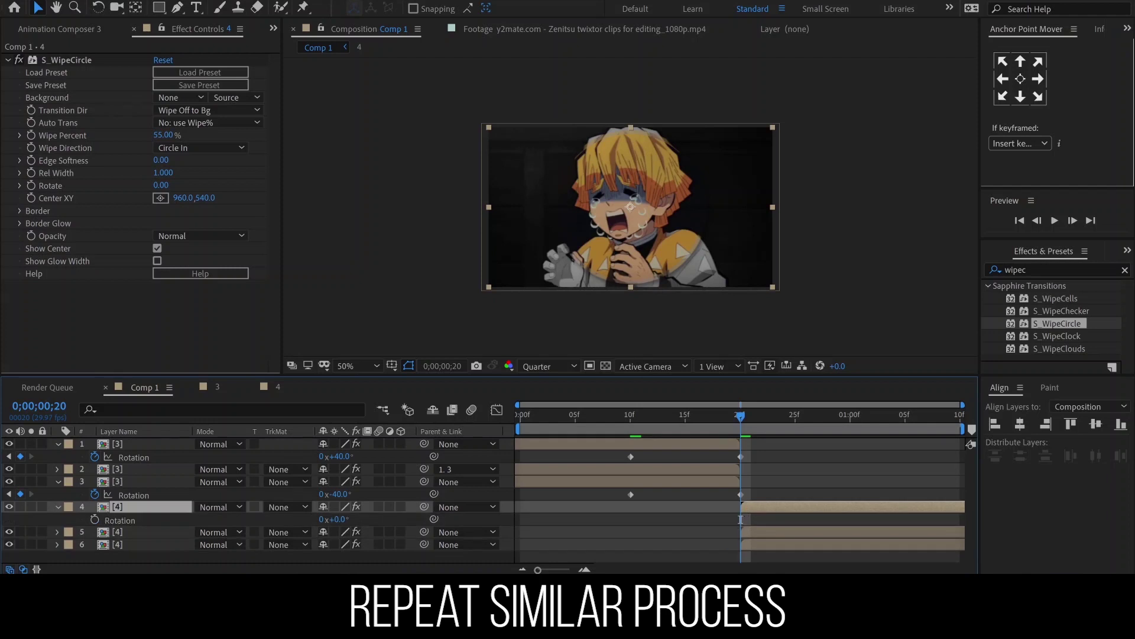
pyautogui.click(95, 519)
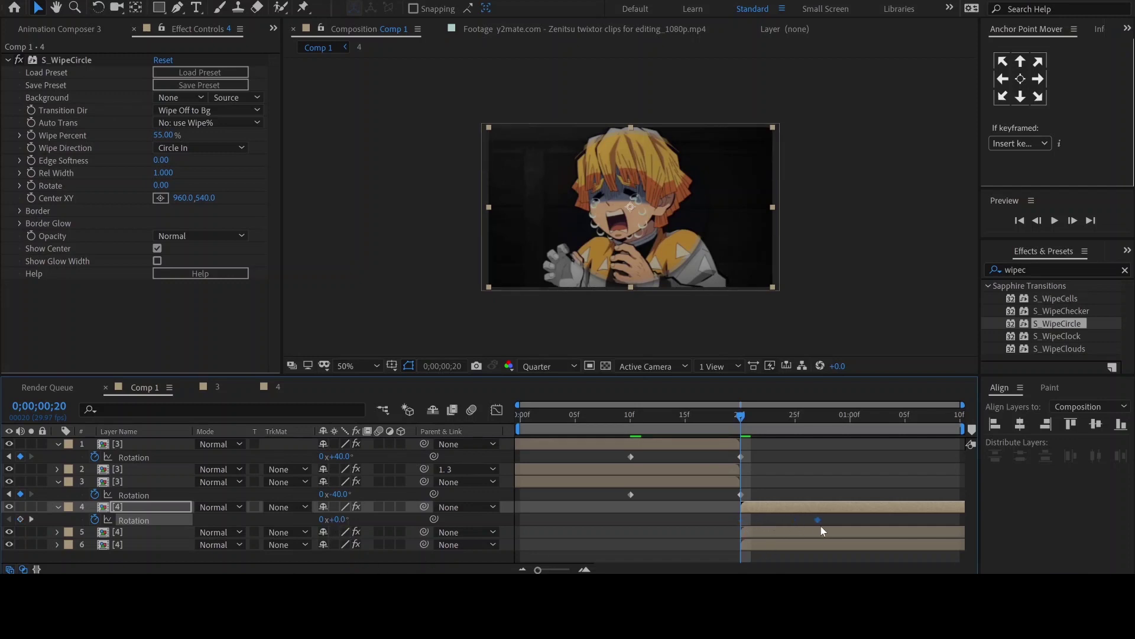
pyautogui.moveTo(821, 526); pyautogui.dragTo(850, 527)
pyautogui.write('-40')
pyautogui.click(758, 543)
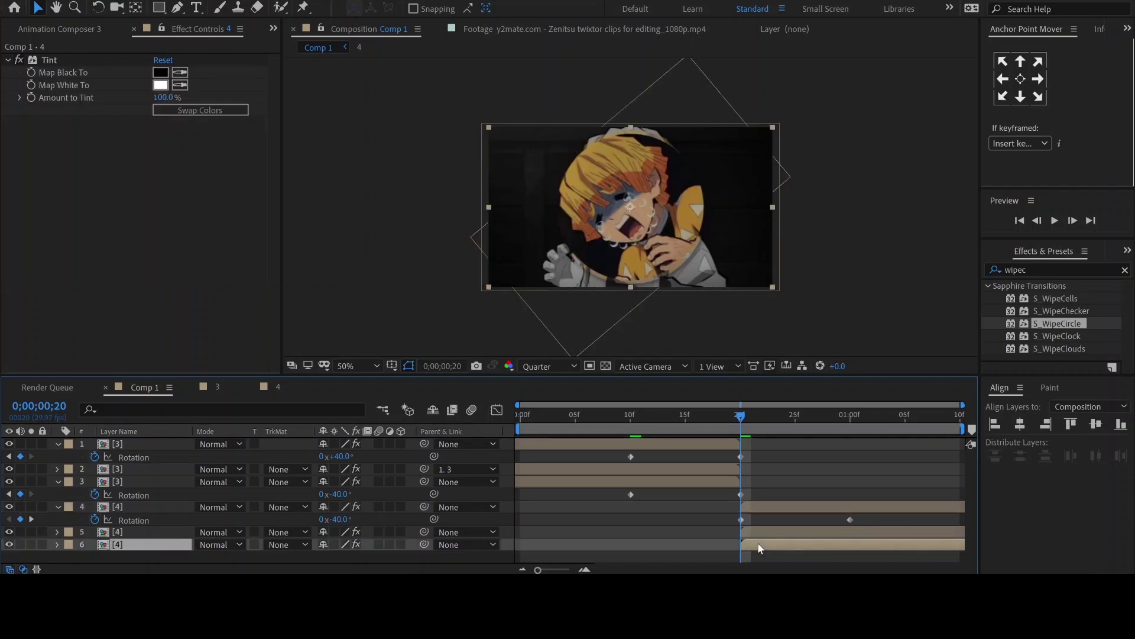
# Add a rotation keyframe to layer 6 and move it to about 1 second.
pyautogui.press('r')
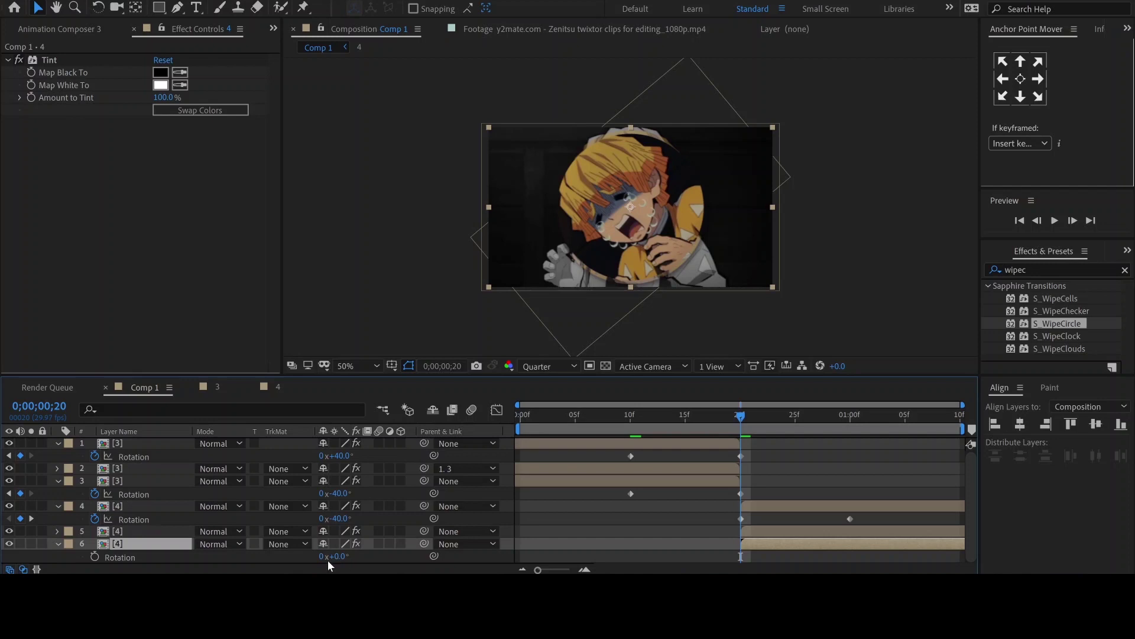
pyautogui.click(92, 556)
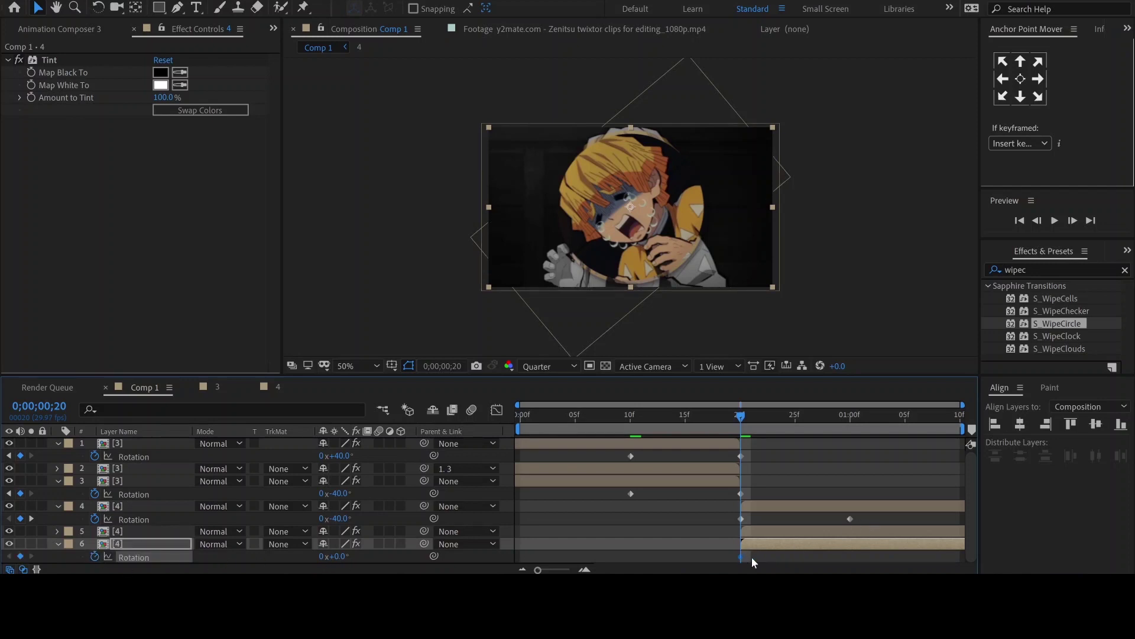
pyautogui.moveTo(851, 562); pyautogui.dragTo(855, 562)
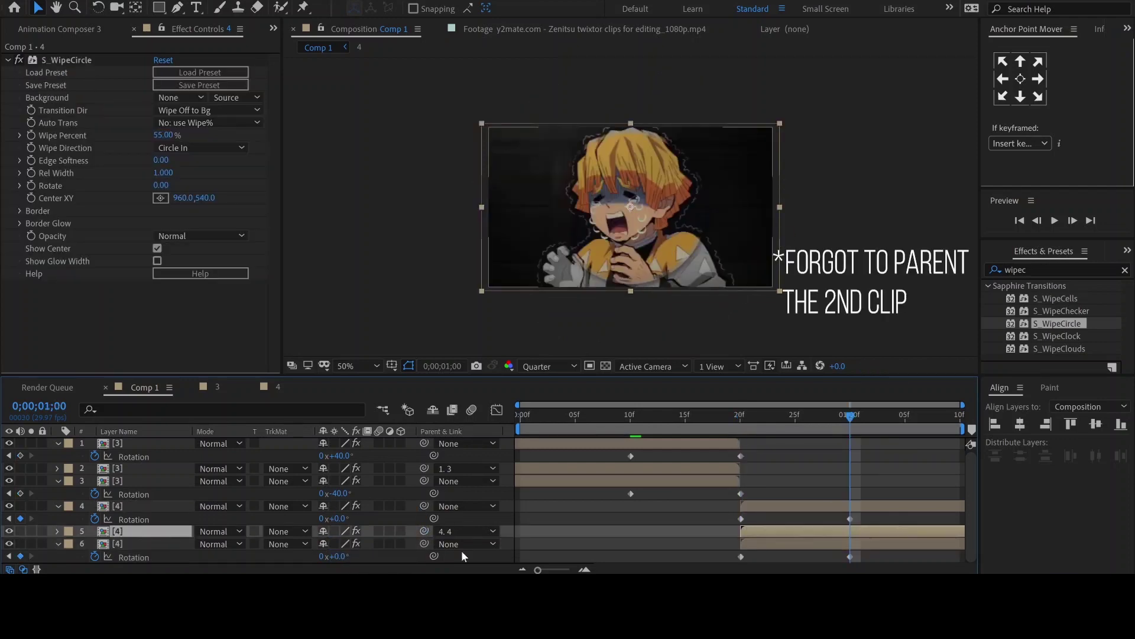
# Ease layer 6's and layer 4's rotation keyframes in the Graph Editor, giving layer 4 a faster start.
pyautogui.click(497, 409)
pyautogui.click(133, 557)
pyautogui.moveTo(727, 437); pyautogui.dragTo(853, 555)
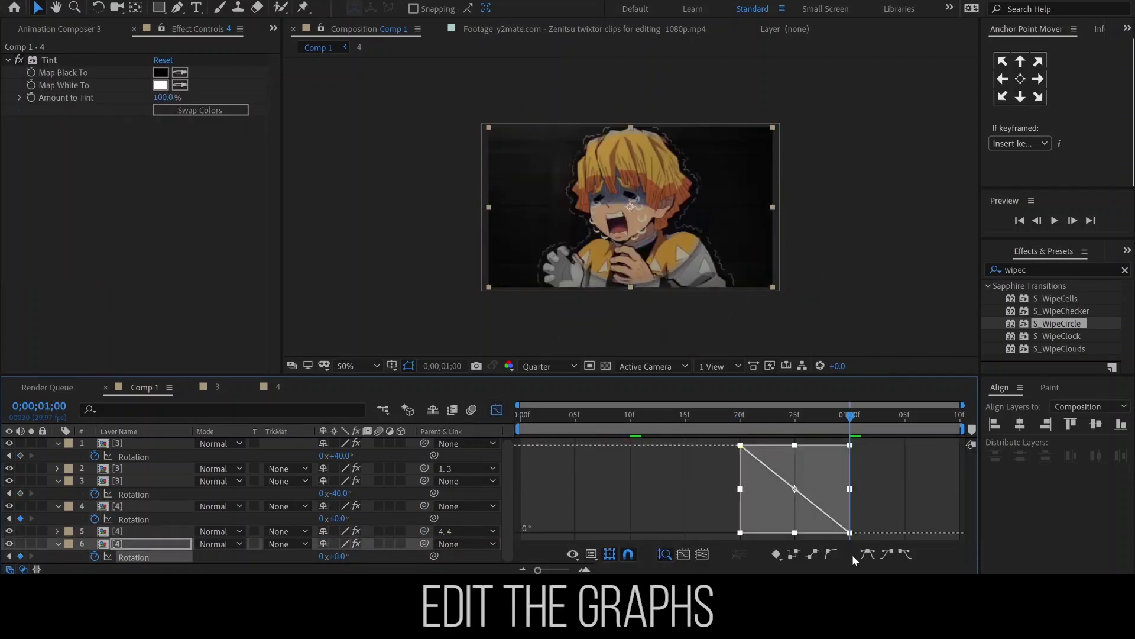
pyautogui.press('F9')
pyautogui.click(134, 519)
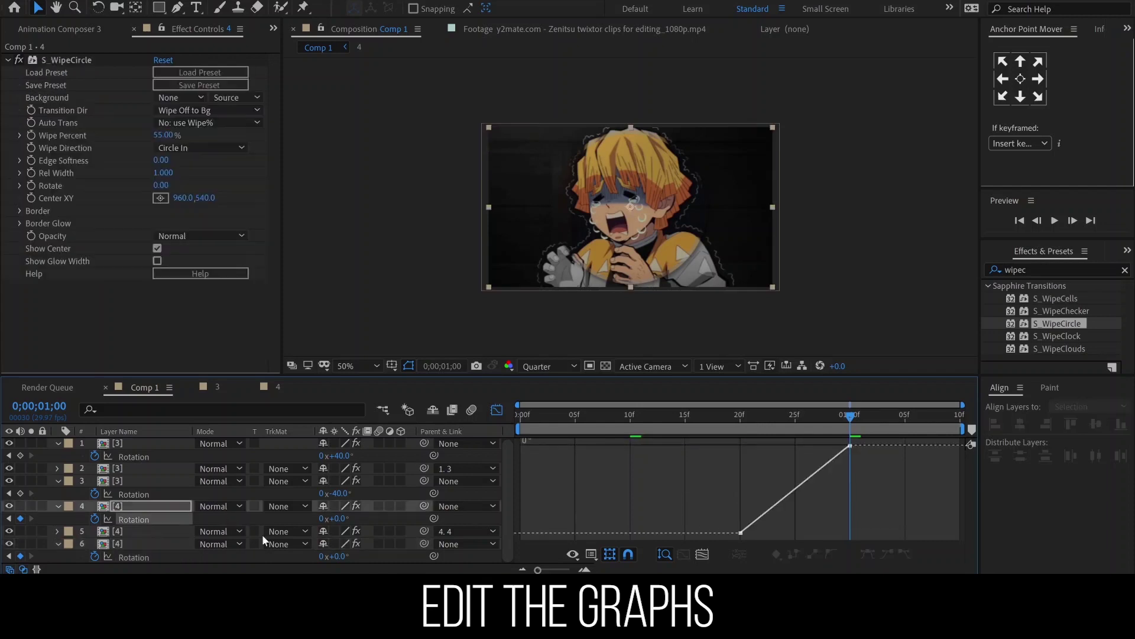
pyautogui.moveTo(728, 437); pyautogui.dragTo(857, 540)
pyautogui.press('F9')
pyautogui.moveTo(774, 532); pyautogui.dragTo(751, 456)
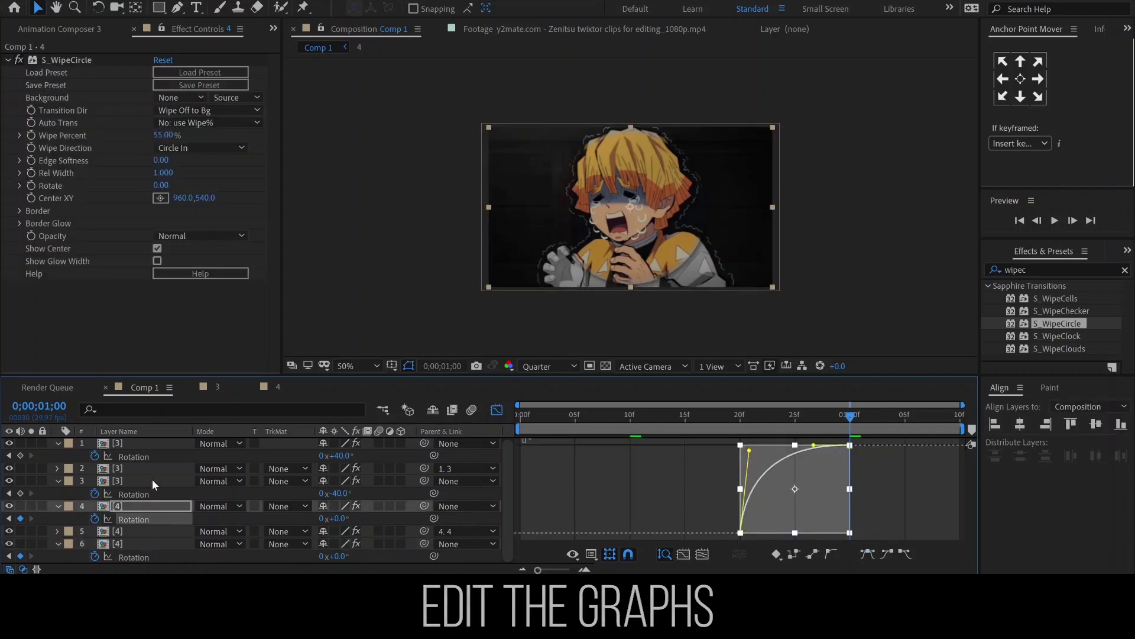
# Ease layer 3's and layer 1's rotation keyframes, making layer 3 end faster and layer 1 an S-curve.
pyautogui.click(134, 494)
pyautogui.moveTo(810, 535); pyautogui.dragTo(618, 438)
pyautogui.press('F9')
pyautogui.moveTo(703, 532); pyautogui.dragTo(718, 494)
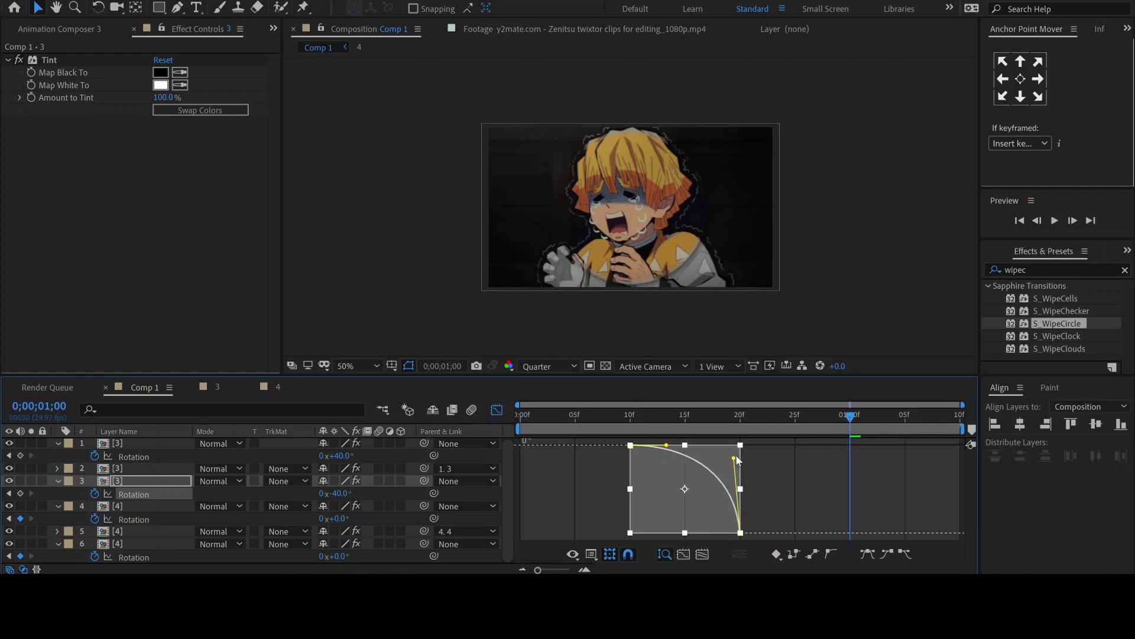
pyautogui.click(129, 458)
pyautogui.click(680, 501)
pyautogui.click(865, 555)
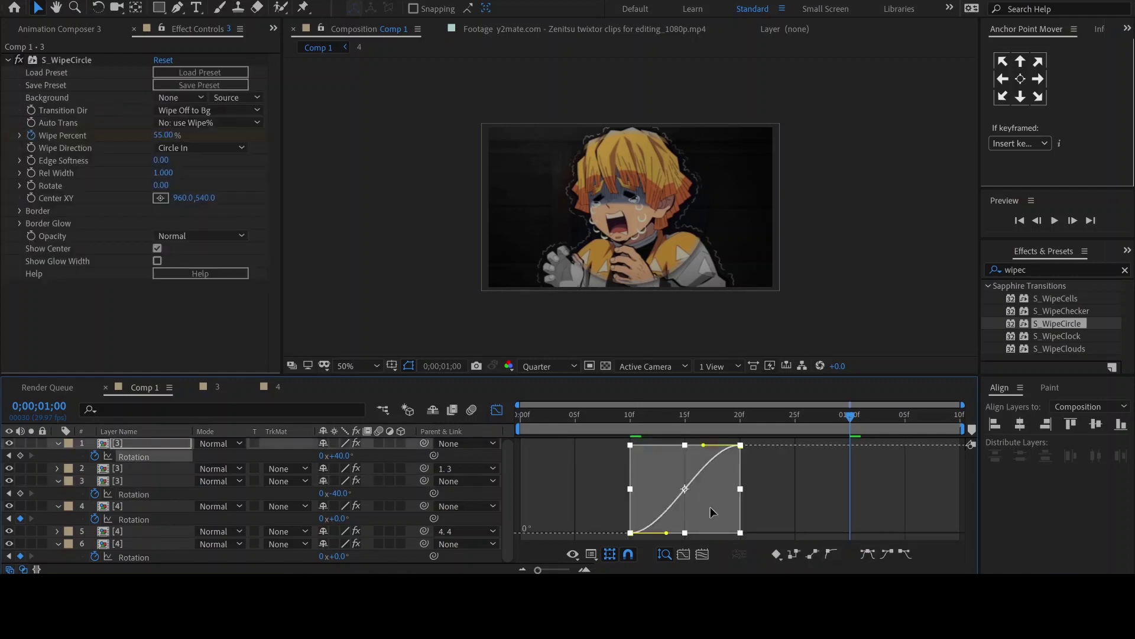
pyautogui.hotkey('shift', 'F3')
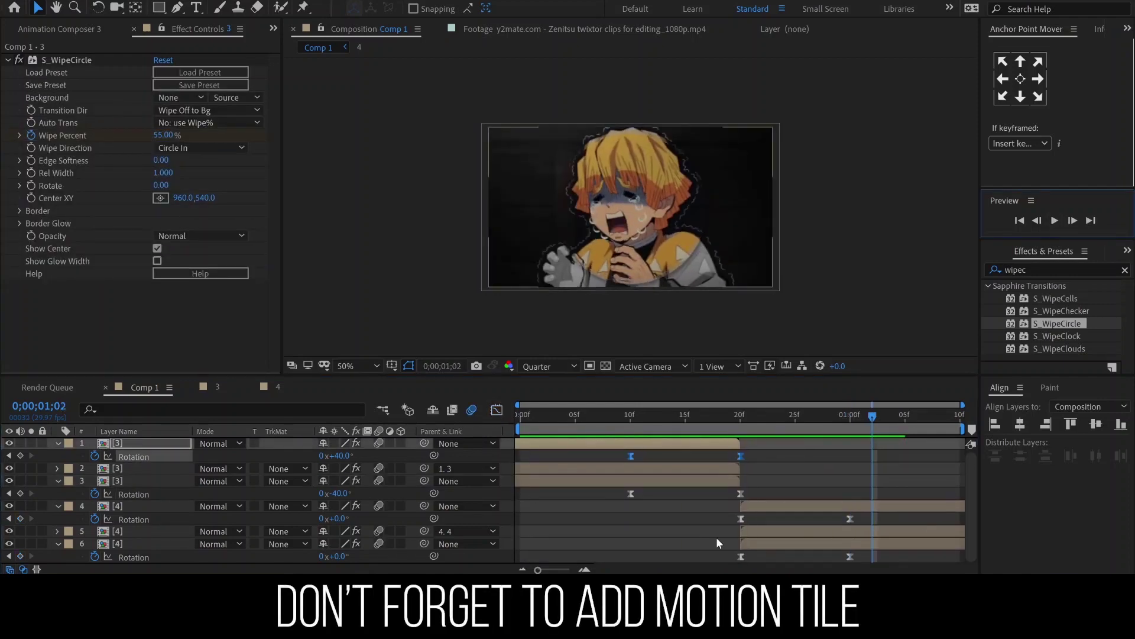
# Apply Motion Tile to tinted layers 3 and 6, then play back the transition.
pyautogui.click(698, 480)
pyautogui.click(1008, 270)
pyautogui.write('motion ti')
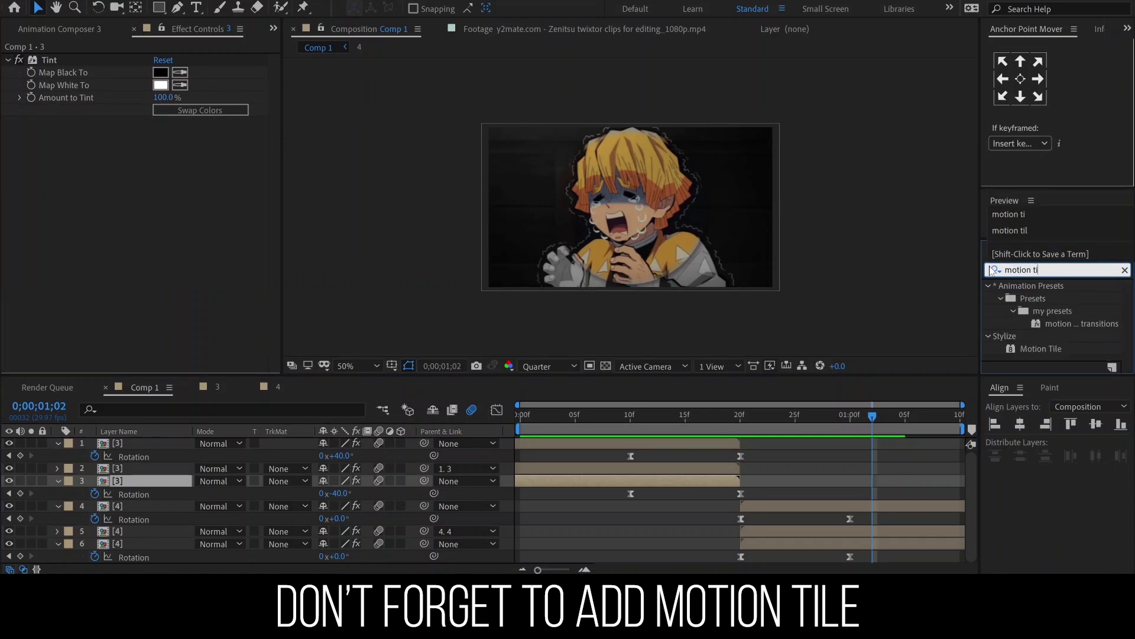
pyautogui.doubleClick(1076, 323)
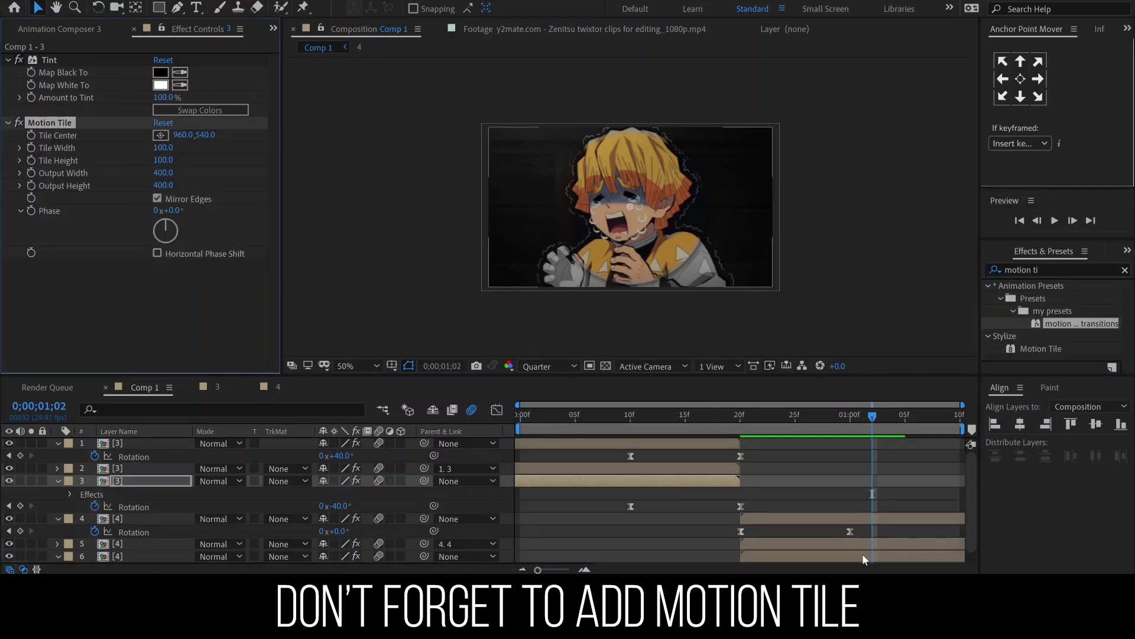
pyautogui.click(862, 553)
pyautogui.doubleClick(1041, 348)
pyautogui.click(1054, 220)
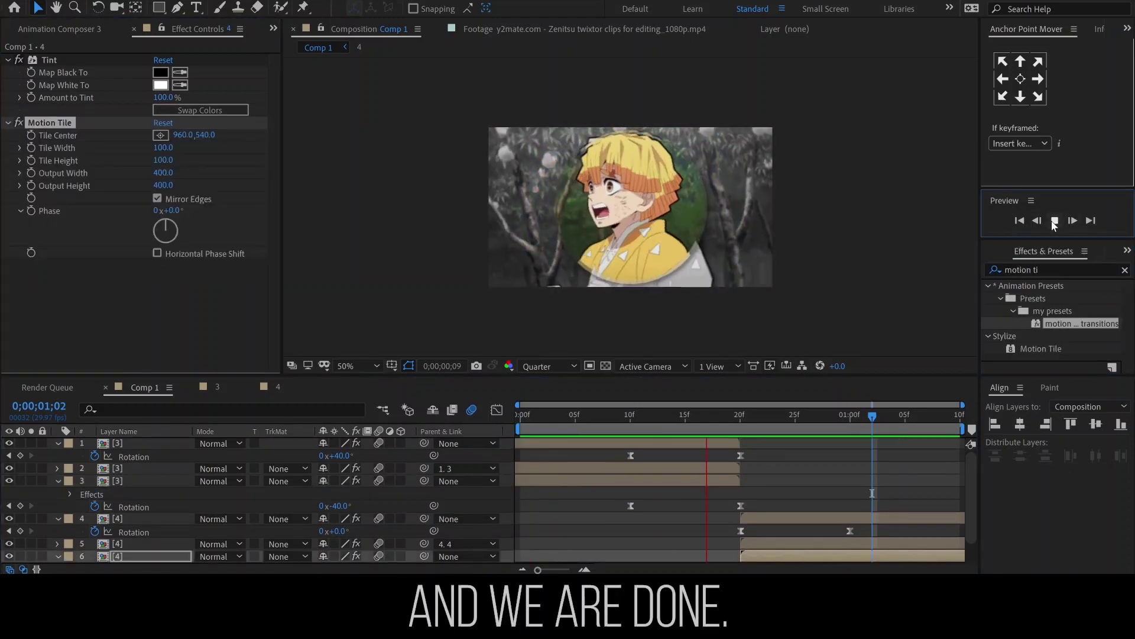